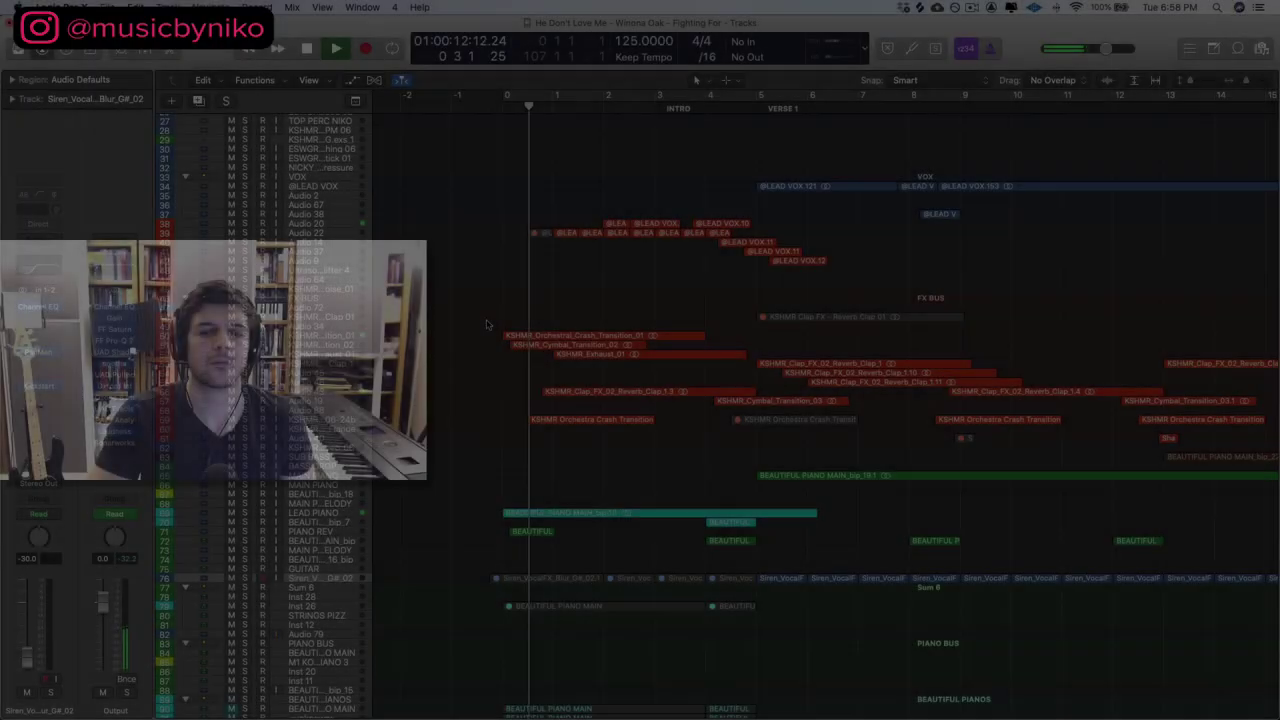
Step: Start playback of the full piano arrangement
key("space")
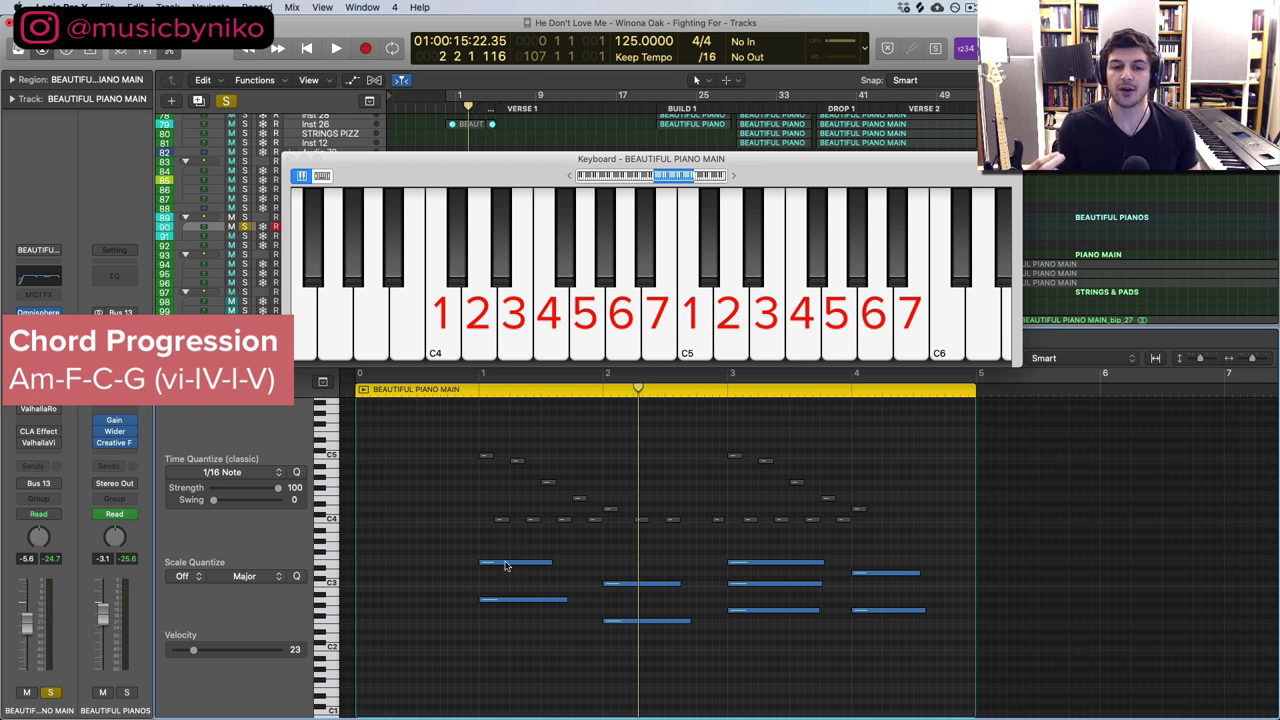
scroll(518, 581, "down", 1)
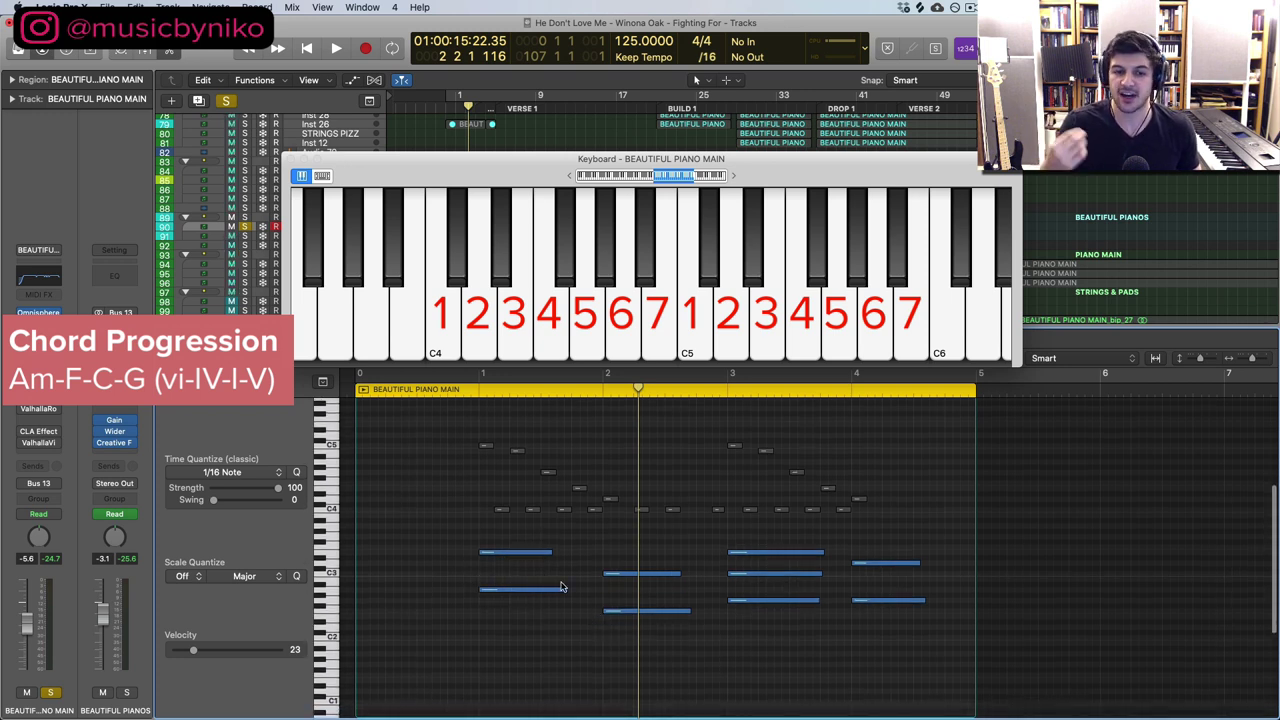
left_click(479, 388)
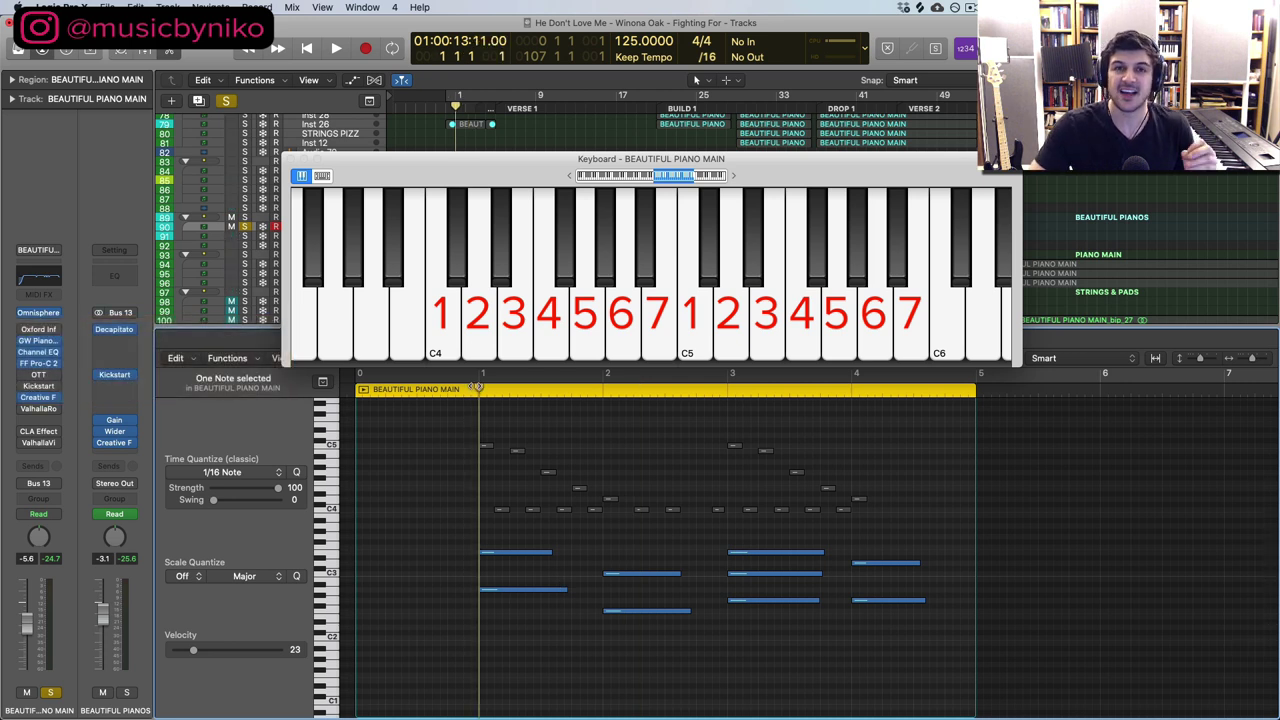
key("space")
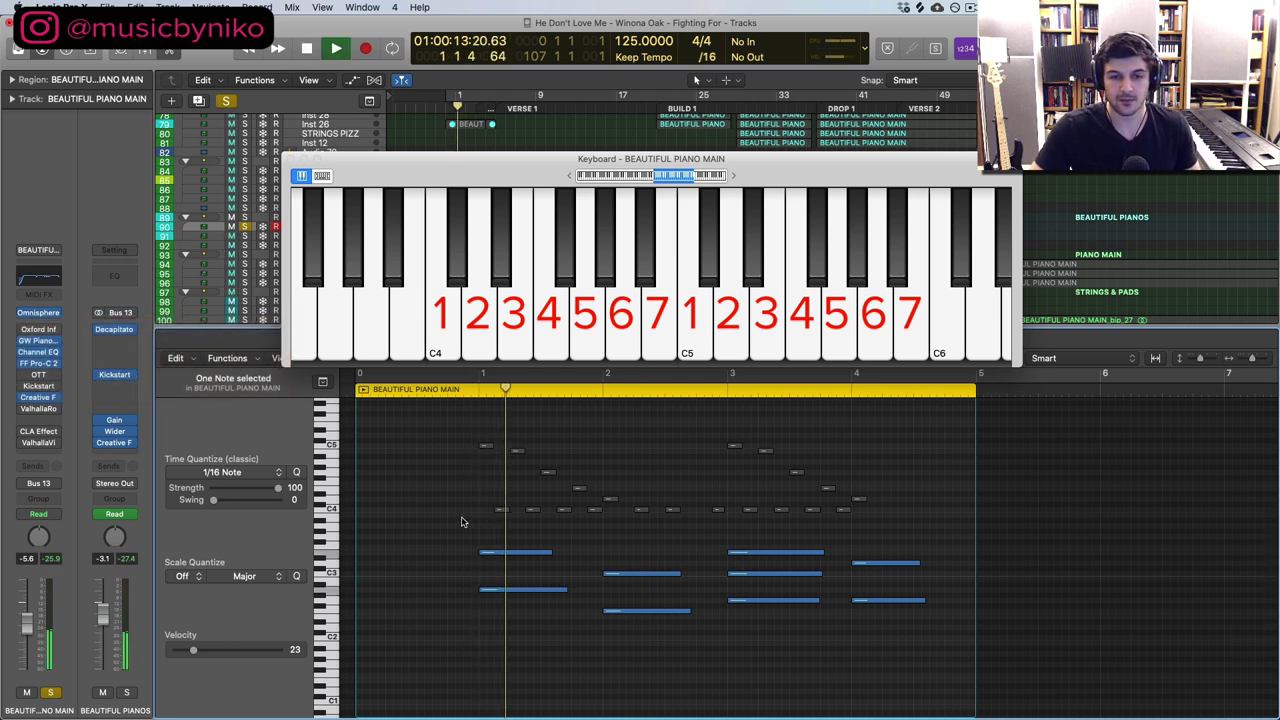
key("space")
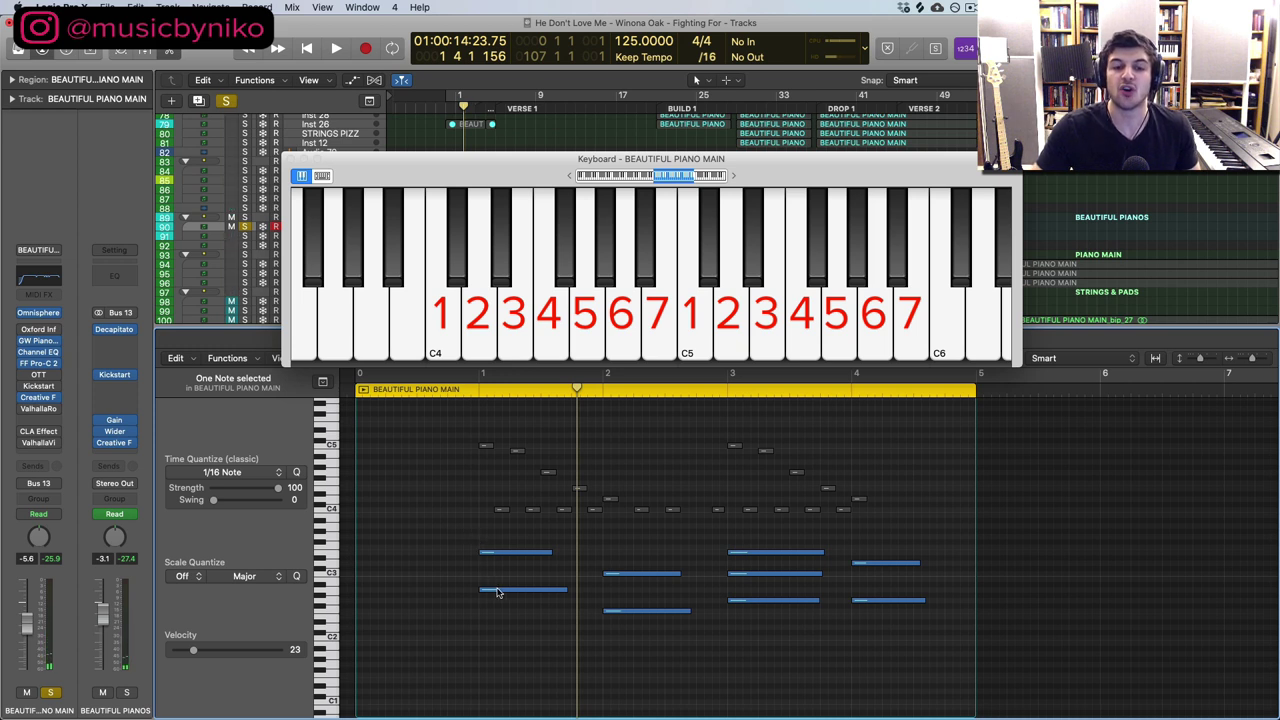
mouse_move(497, 593)
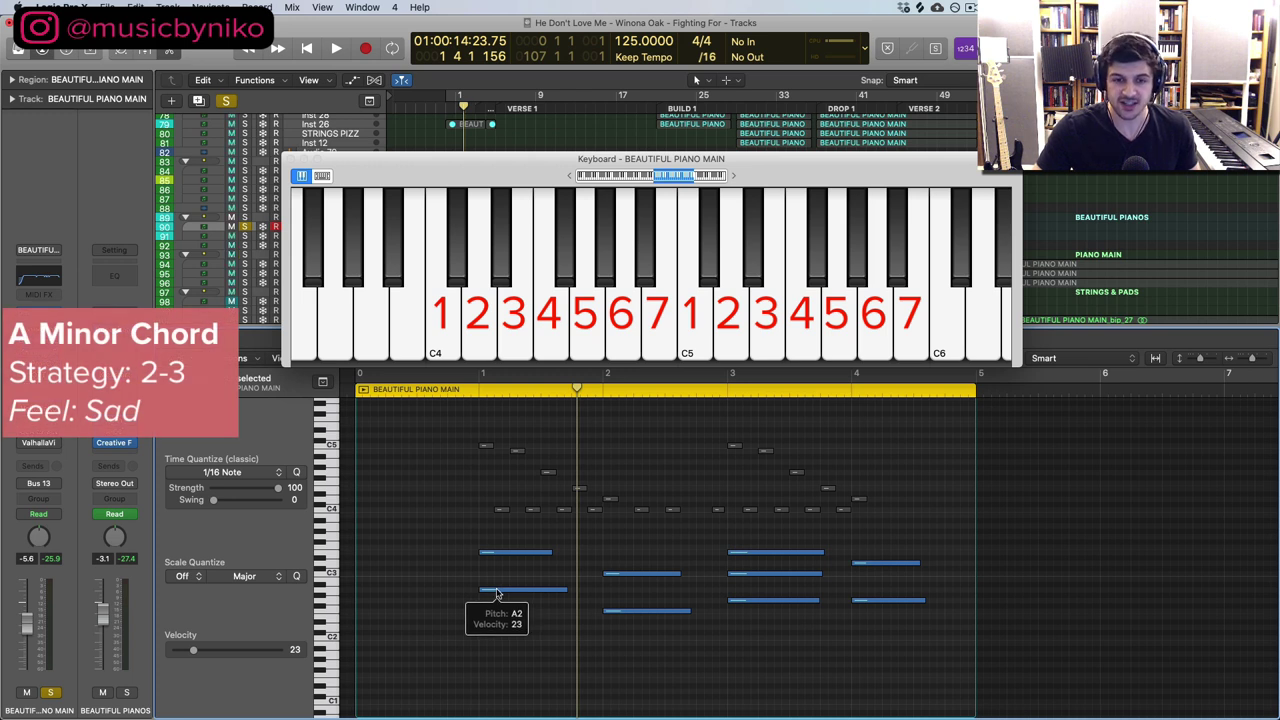
left_click_drag(497, 593, 493, 576)
key("Return")
key("space")
key("space")
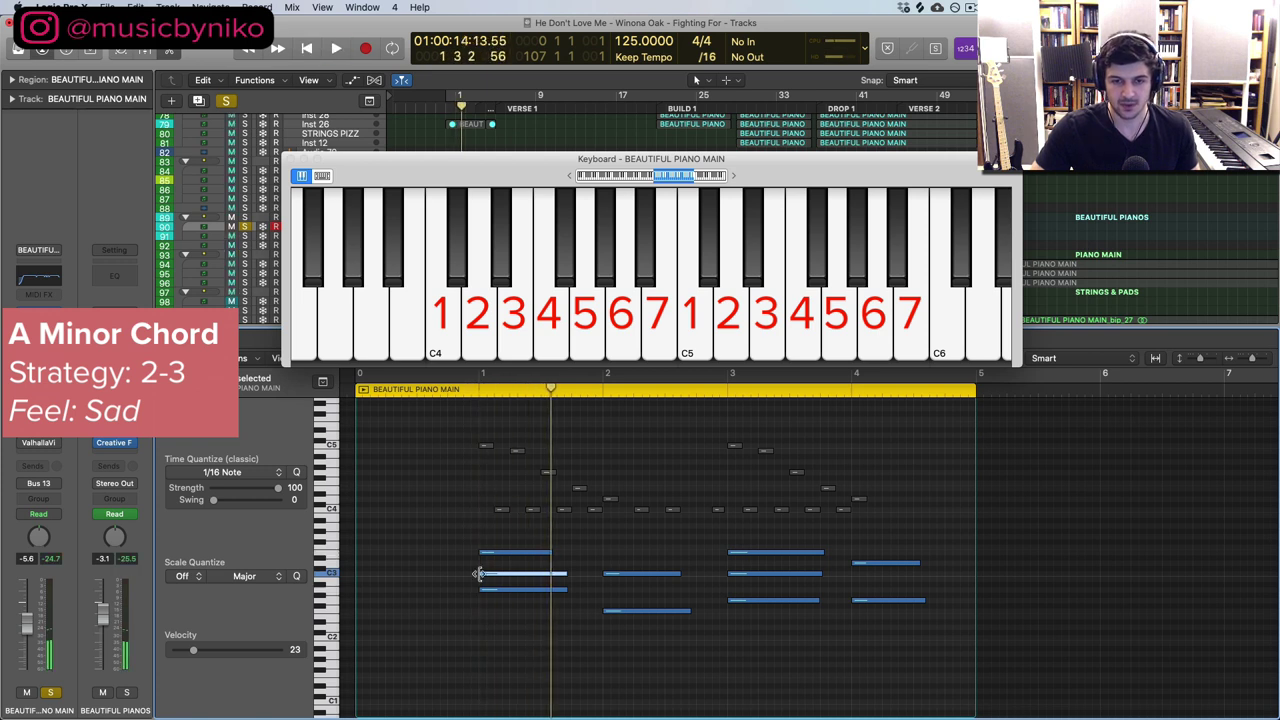
key("Delete")
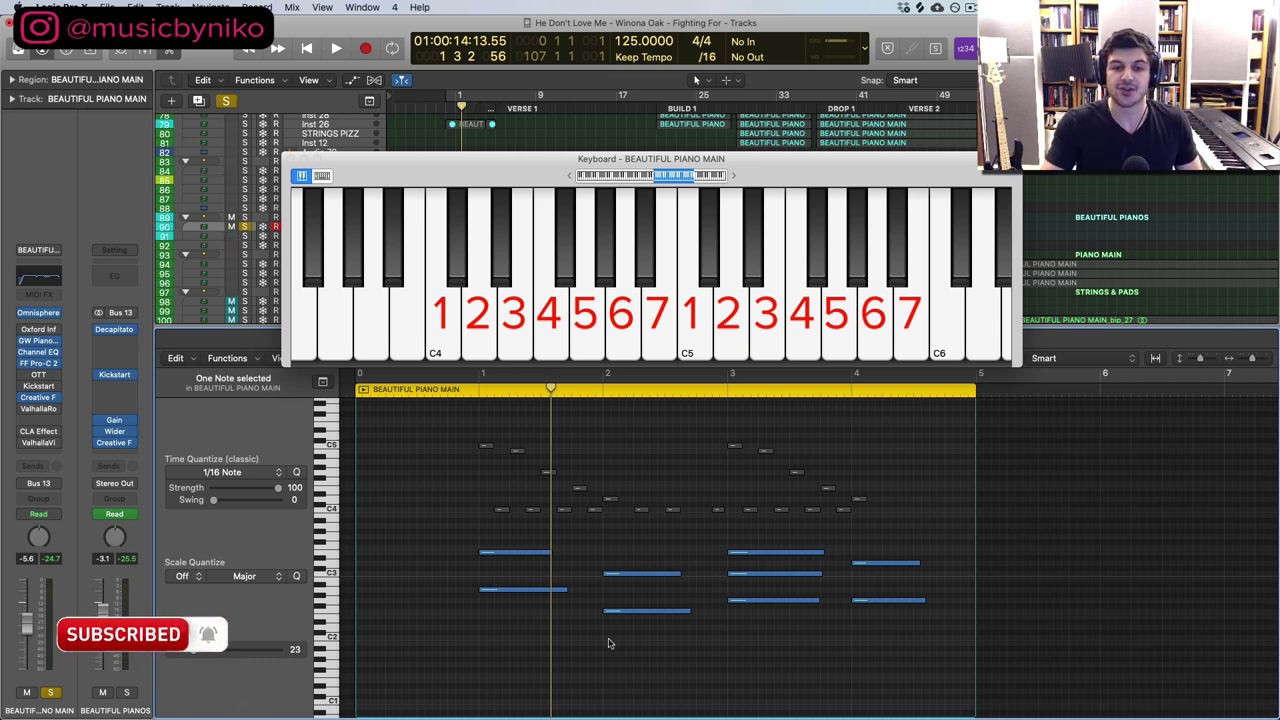
left_click(726, 390)
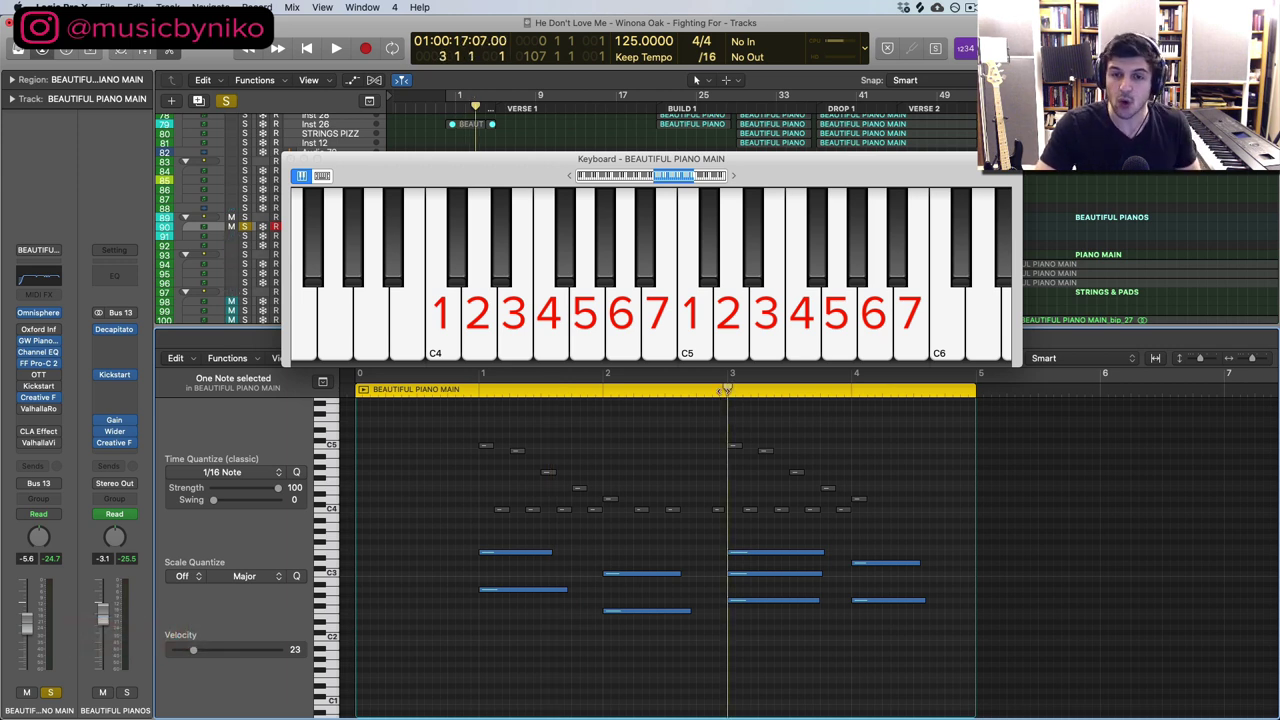
left_click(764, 600)
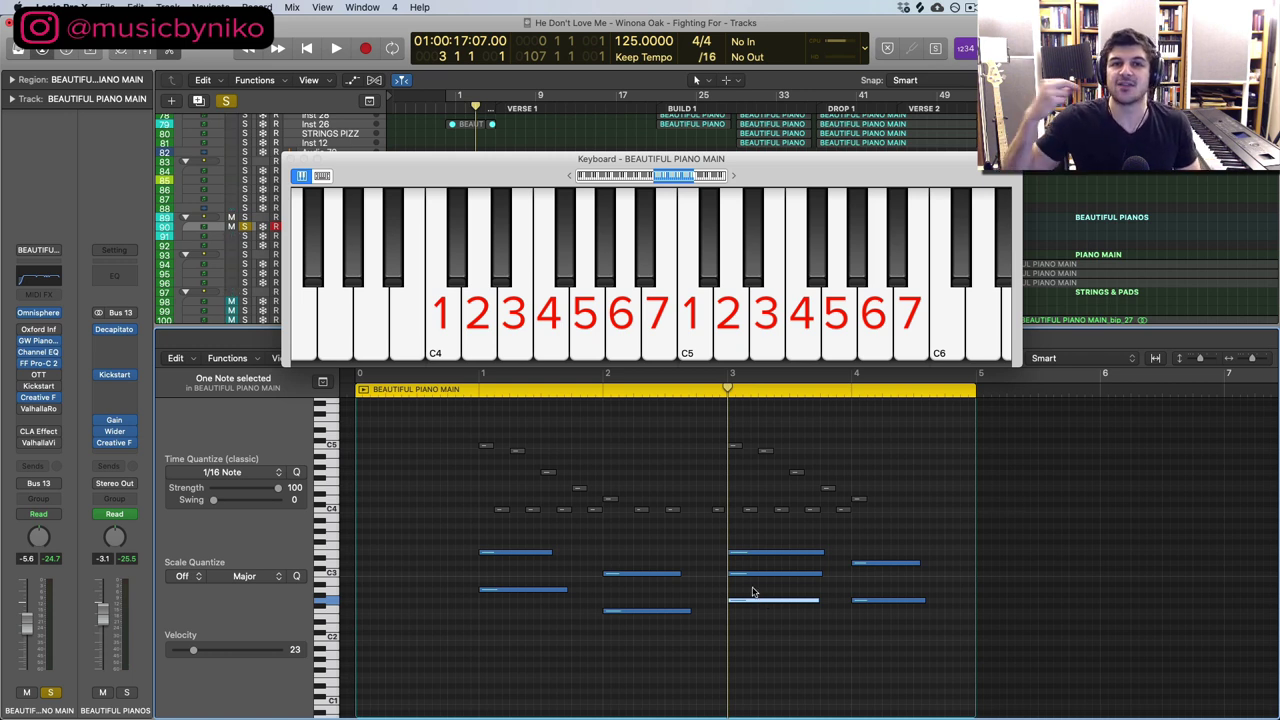
left_click(753, 591)
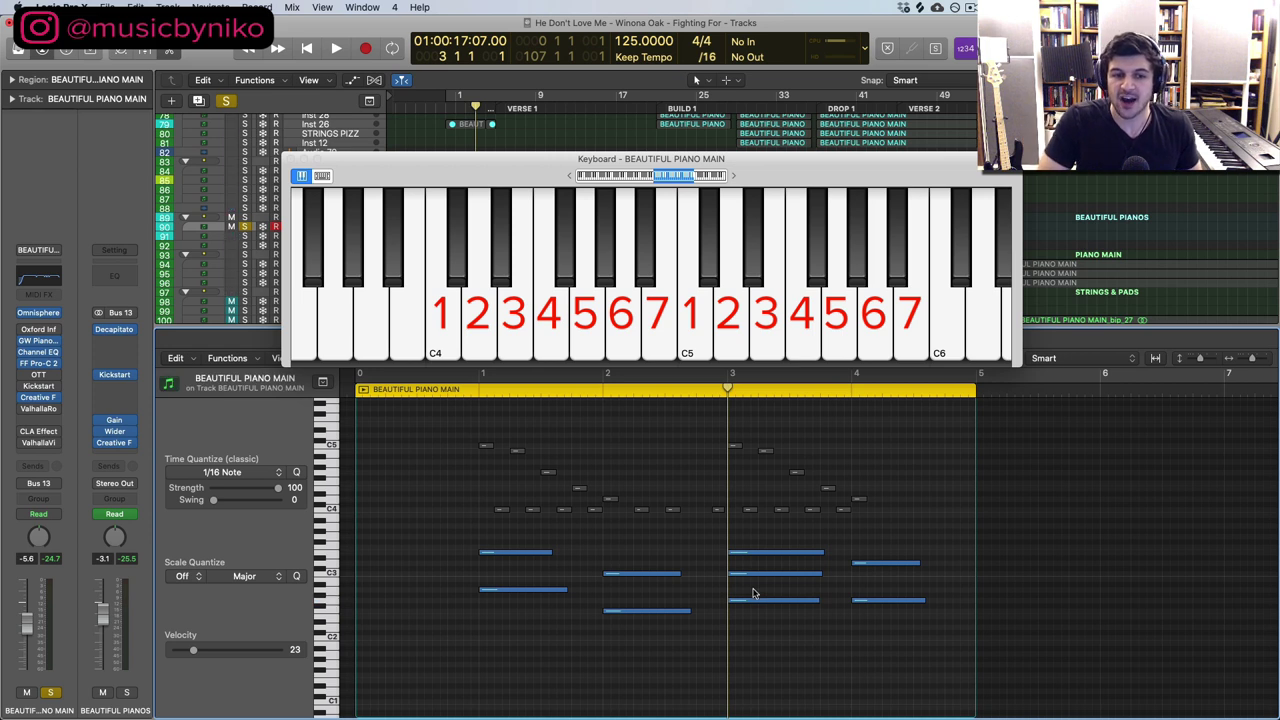
left_click(336, 576)
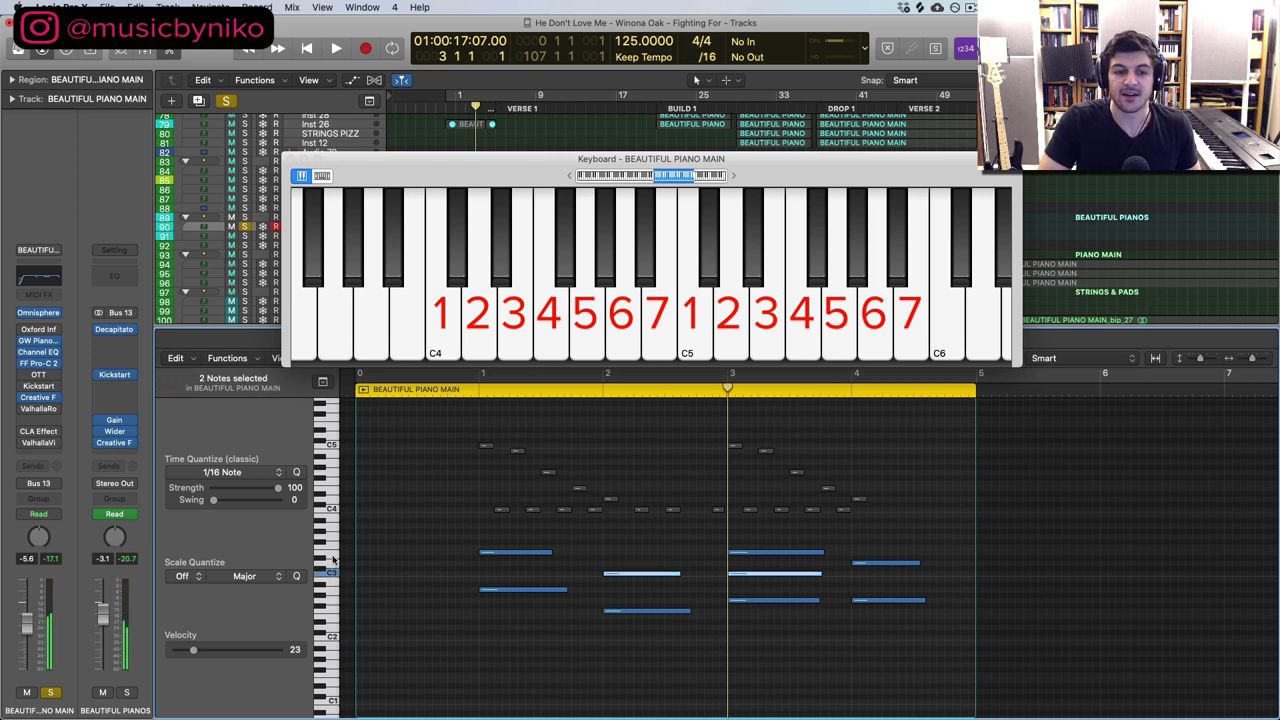
left_click(333, 558)
left_click_drag(760, 591, 756, 545)
key("alt+shift+Down")
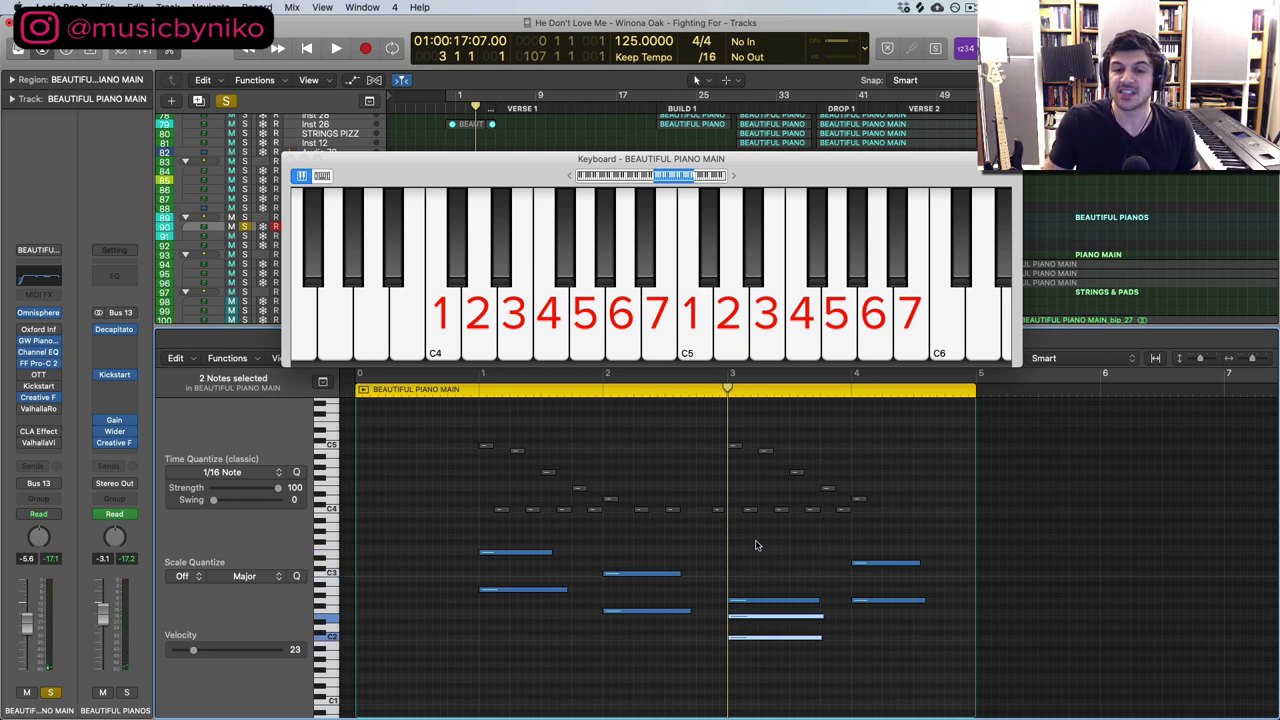
key("space")
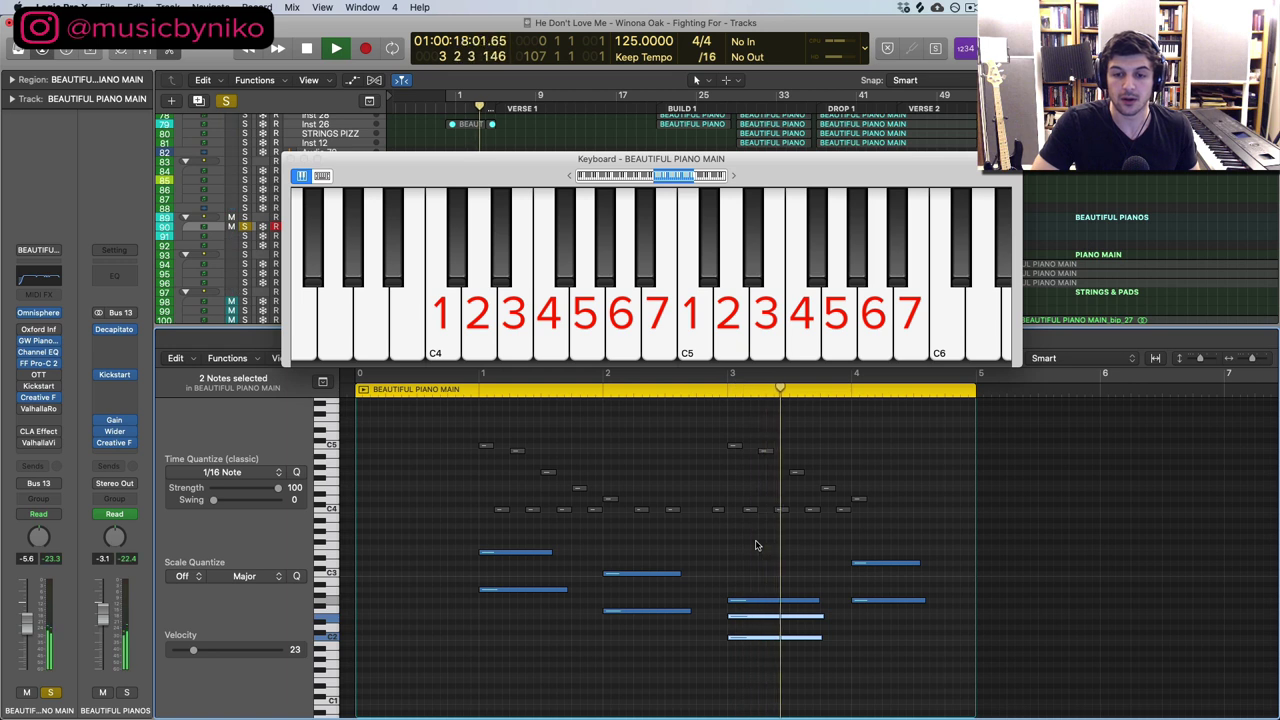
key("space")
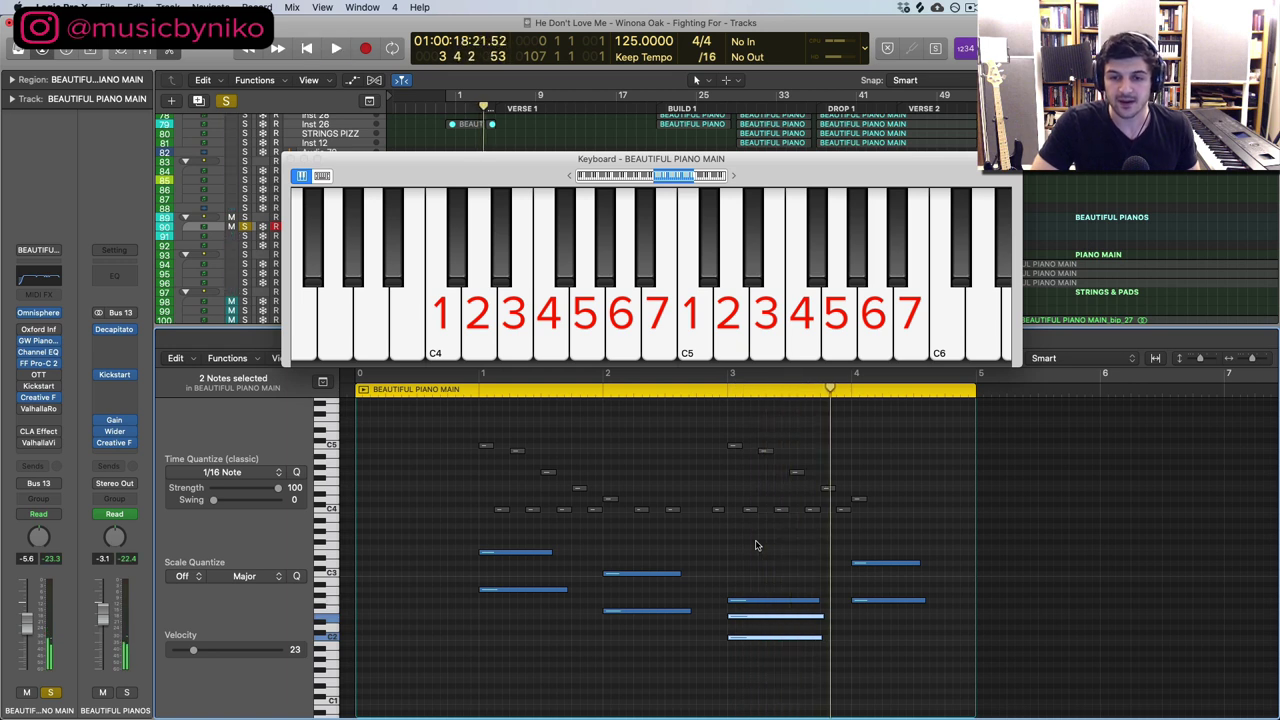
left_click(725, 638)
key("alt+shift+Up")
left_click(736, 616)
key("alt+shift+Up")
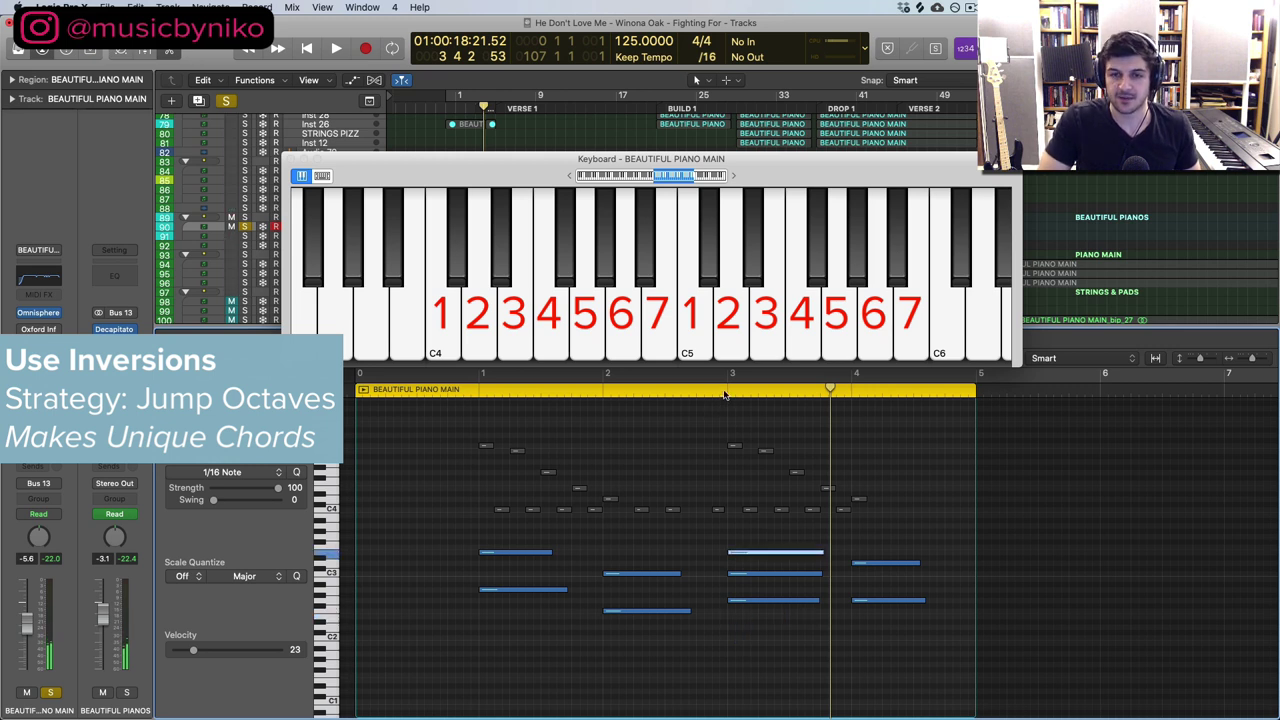
left_click(725, 393)
key("space")
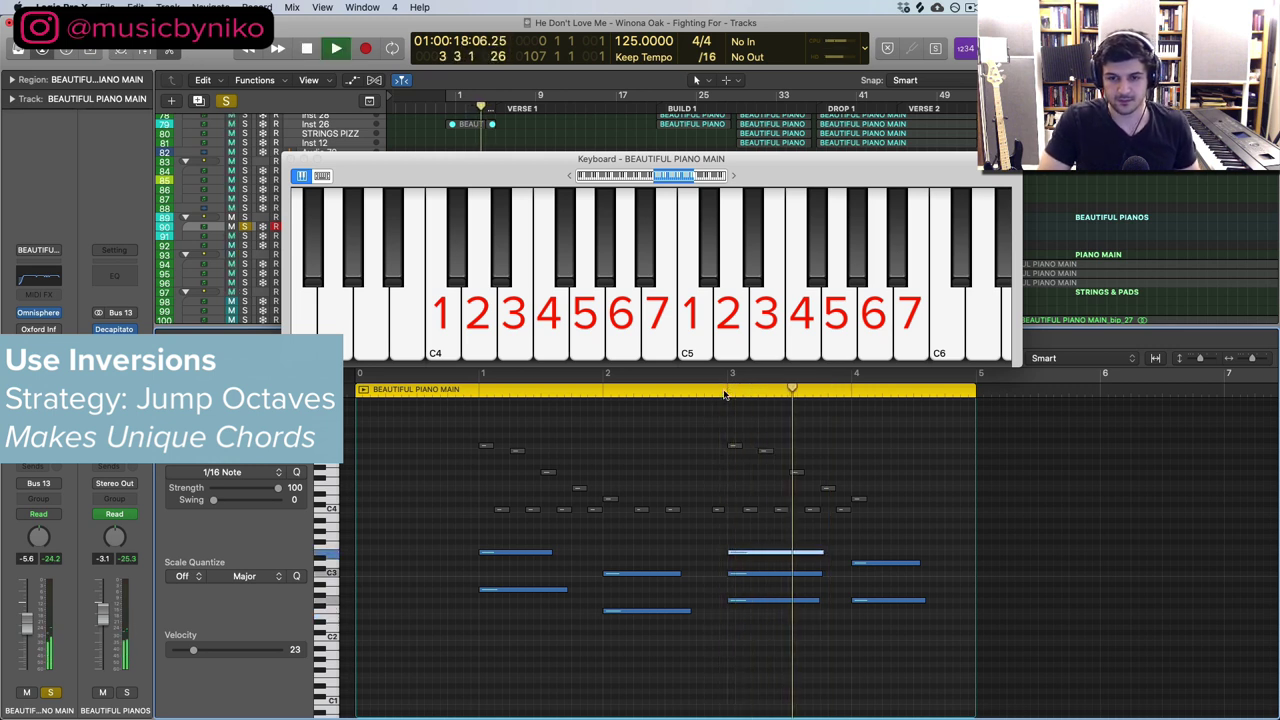
key("space")
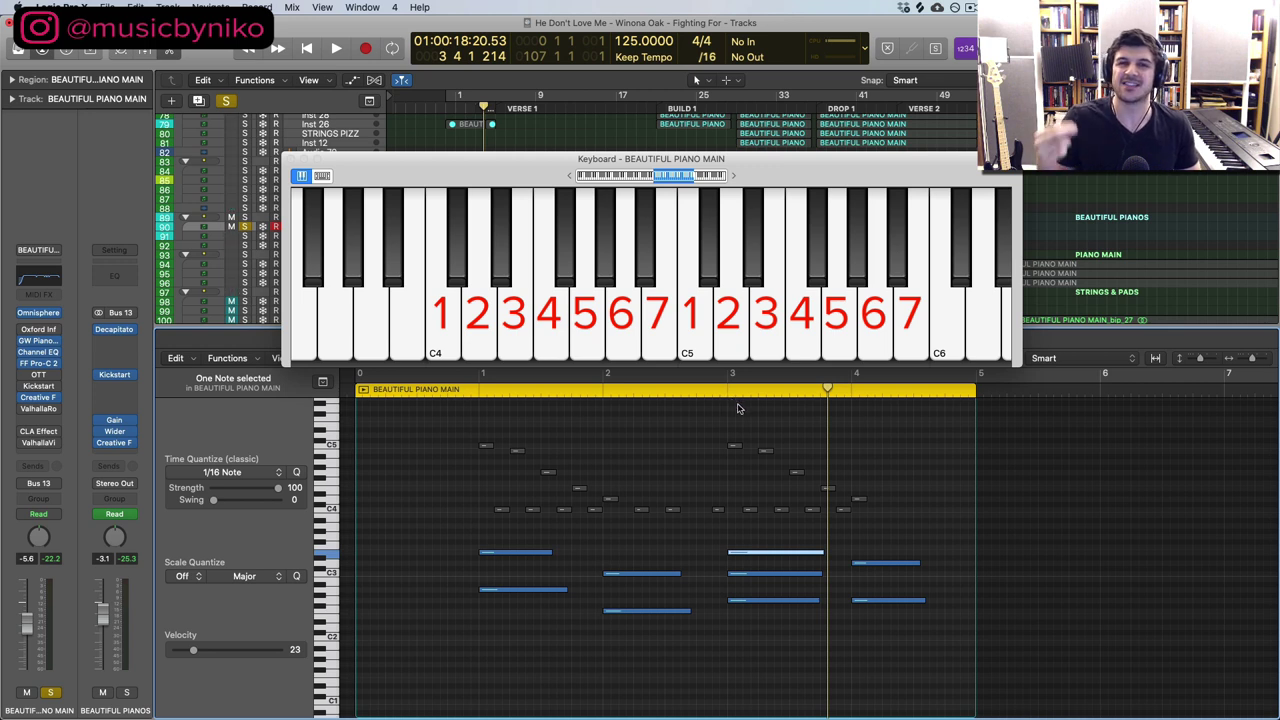
left_click_drag(800, 620, 867, 598)
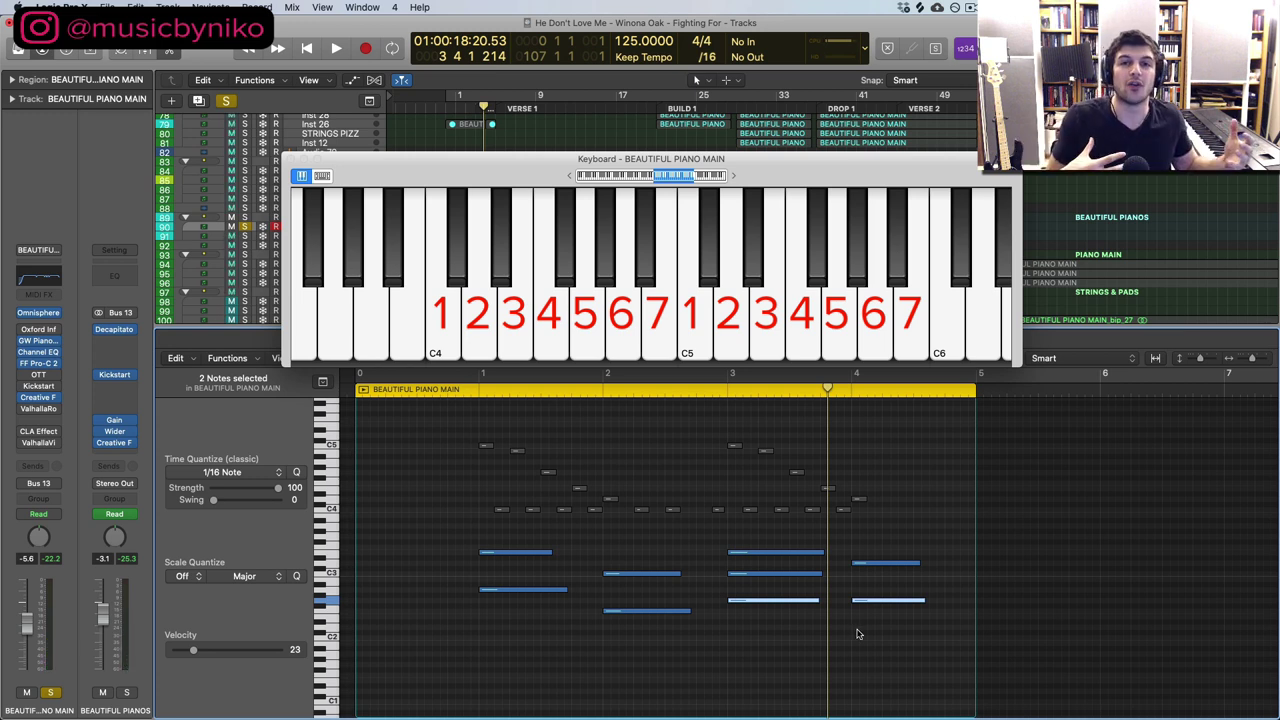
left_click(721, 390)
key("space")
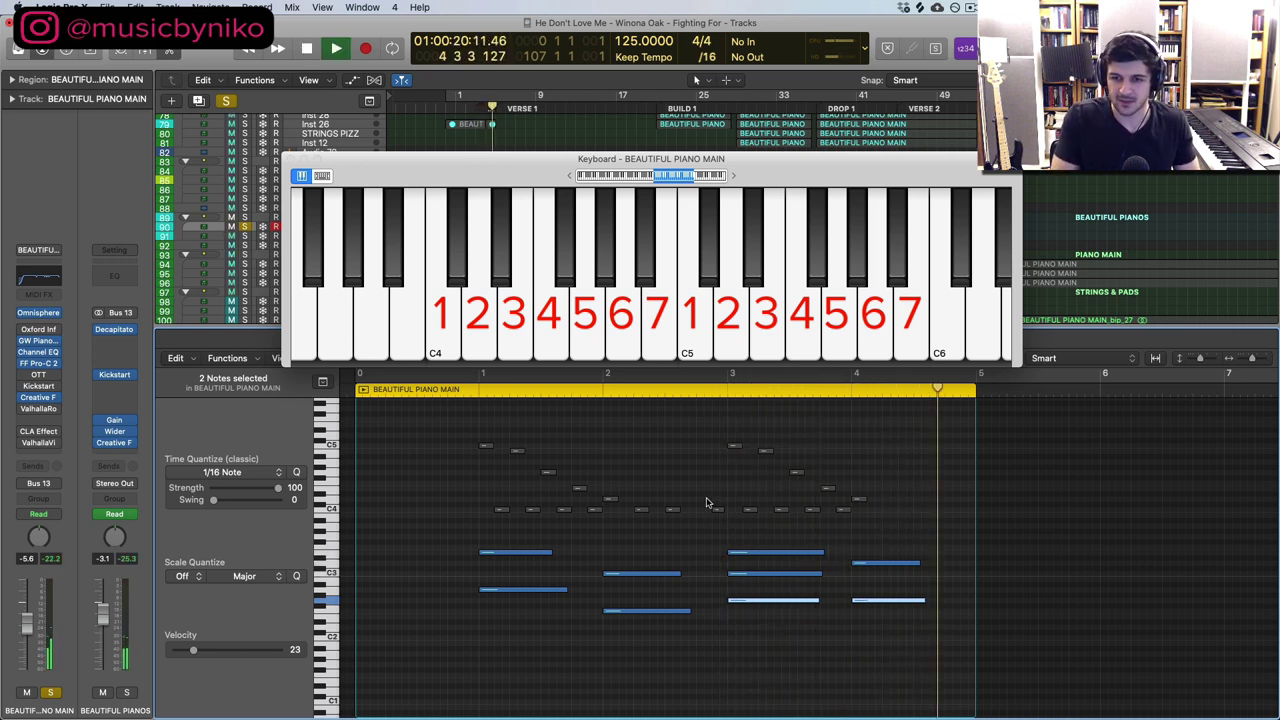
Step: Stop playback and marquee-select the 21 greyed-out arpeggio notes above the chords
key("space")
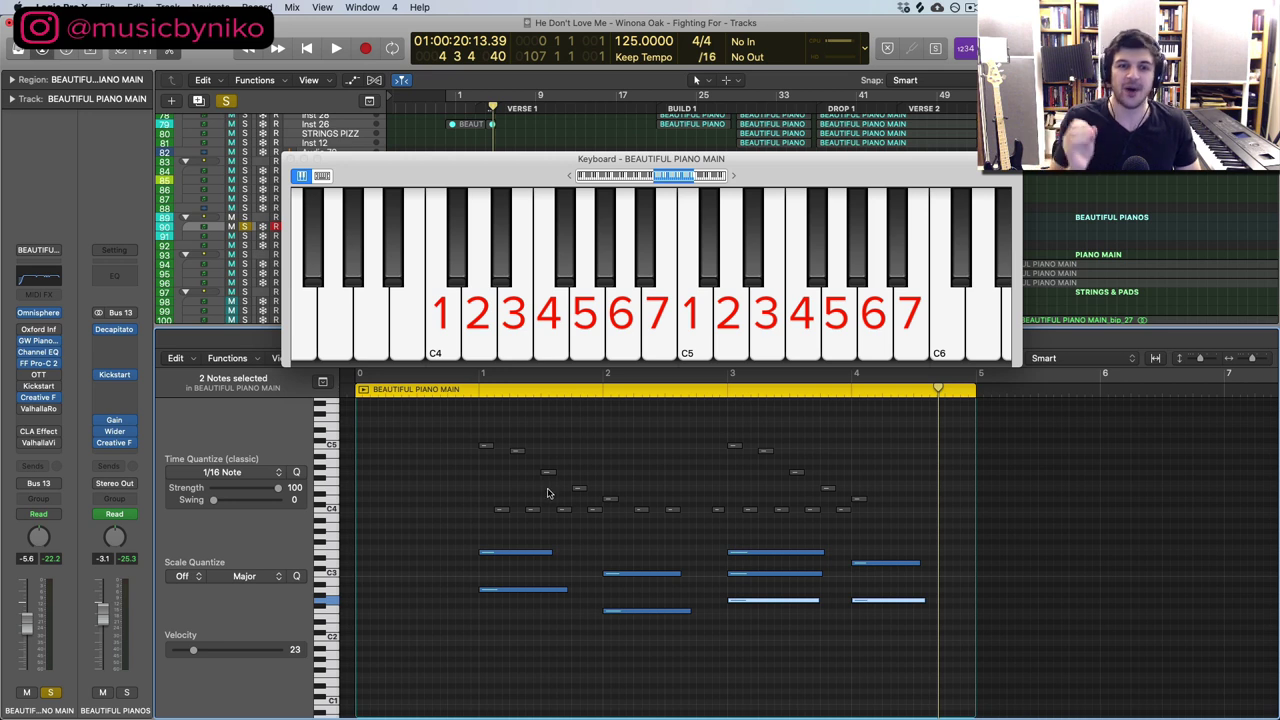
left_click_drag(446, 416, 872, 536)
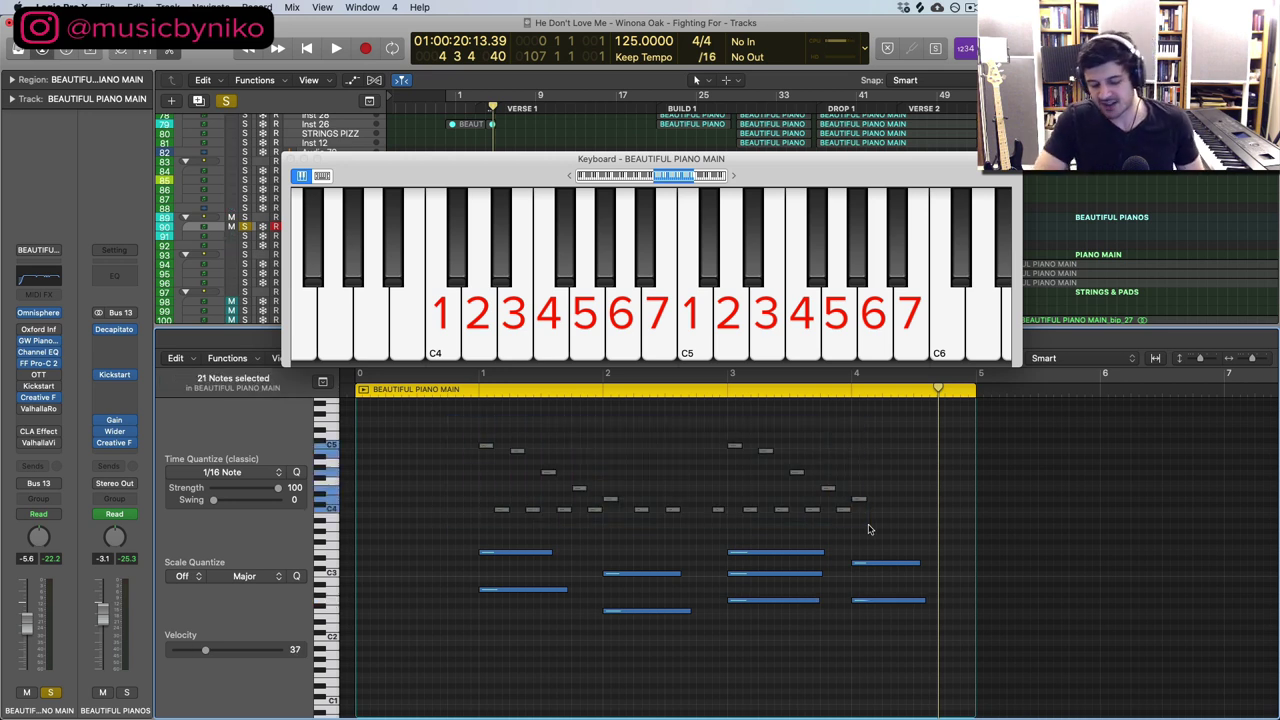
left_click(425, 507)
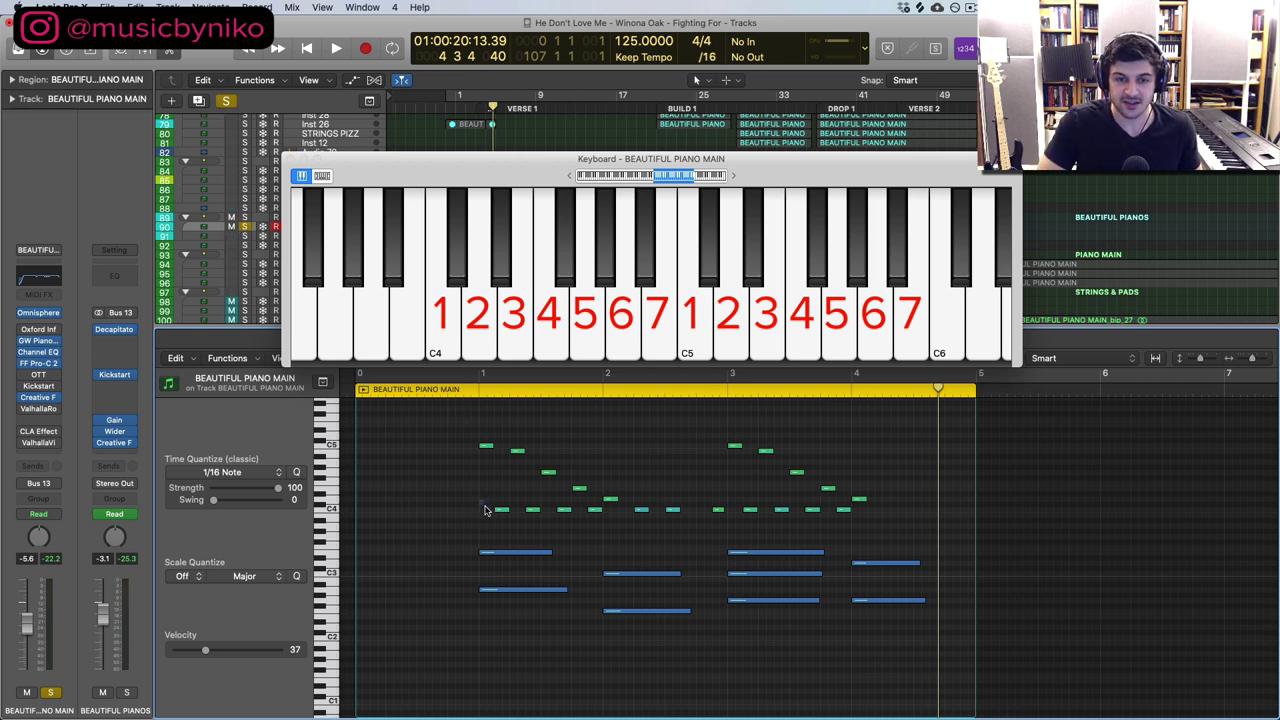
Step: Select individual C4 arpeggio notes one by one to check their velocity
mouse_move(489, 512)
left_mouse_down()
mouse_move(500, 522)
mouse_move(497, 505)
mouse_move(499, 521)
left_mouse_up()
left_click(516, 450)
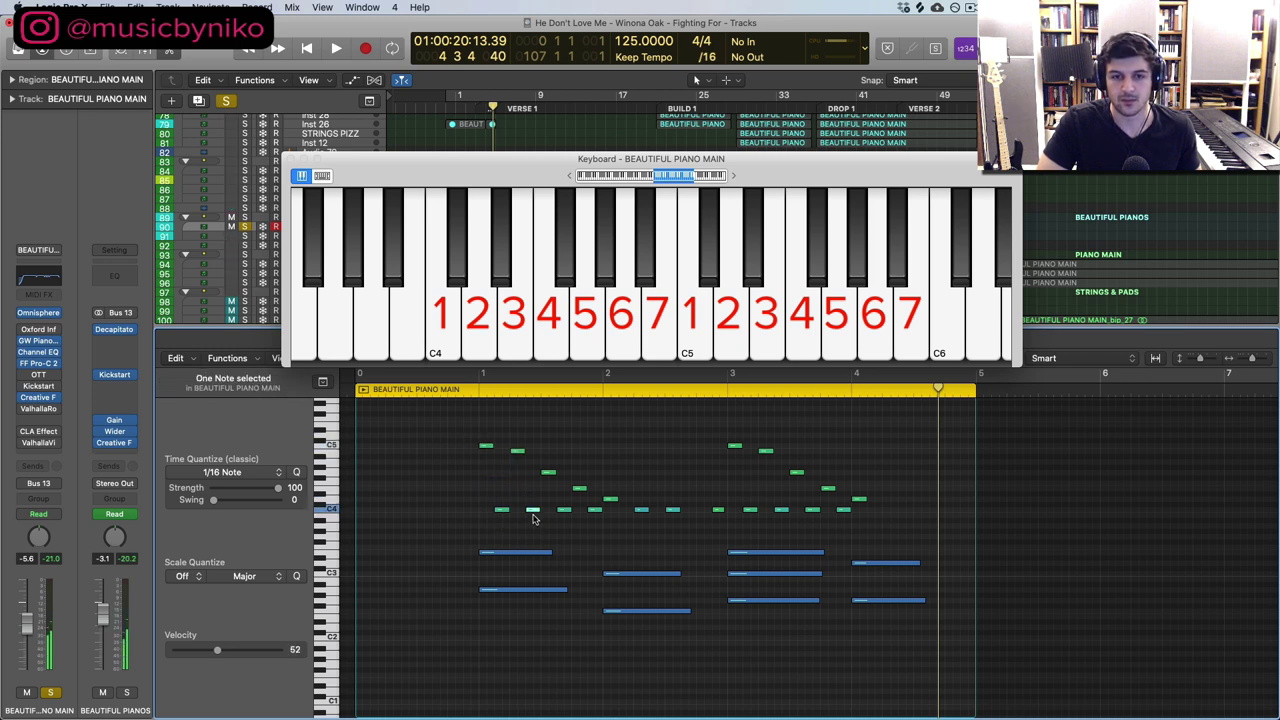
left_click(564, 509)
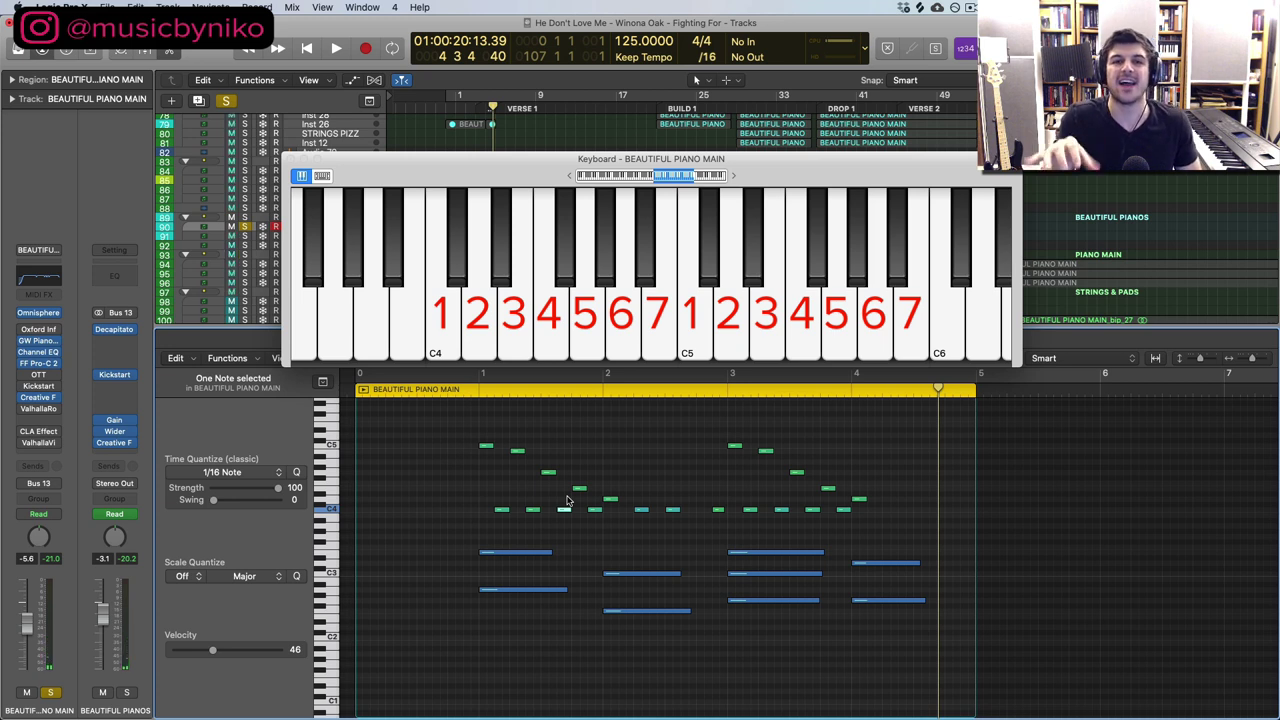
left_click(472, 494)
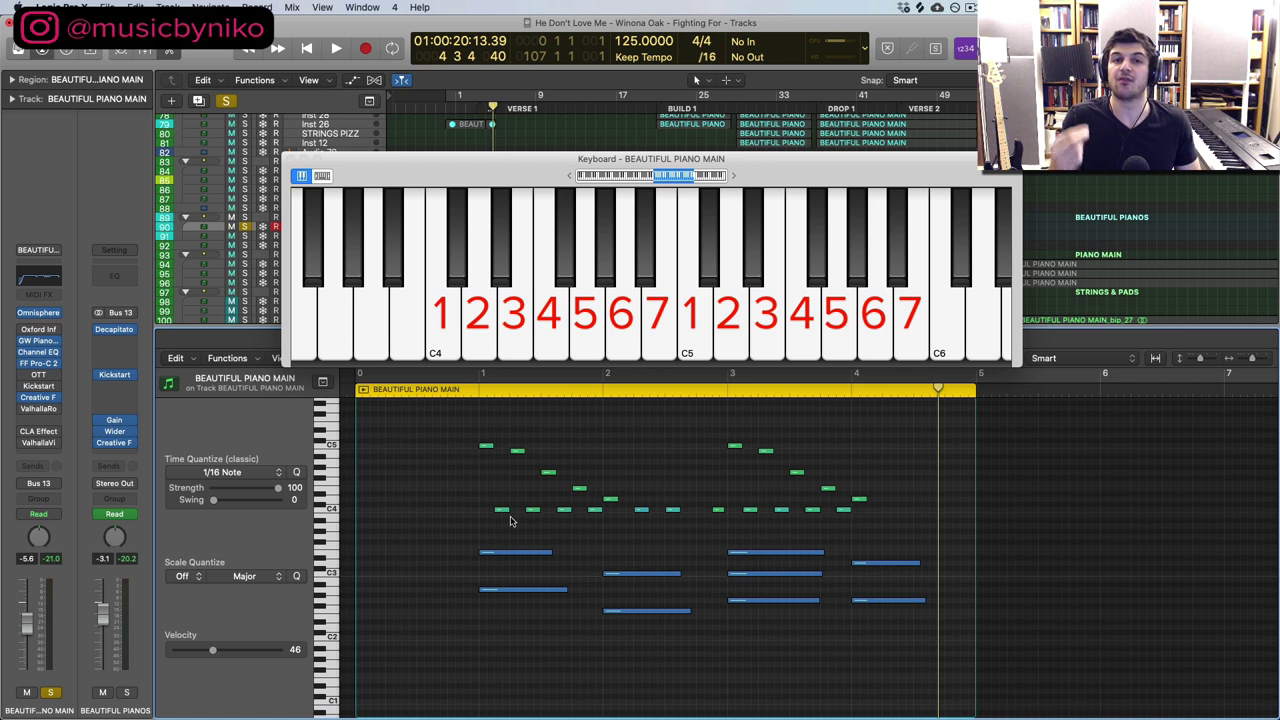
Step: Copy the first arpeggio note to the region start and audition it from there
left_click(484, 448)
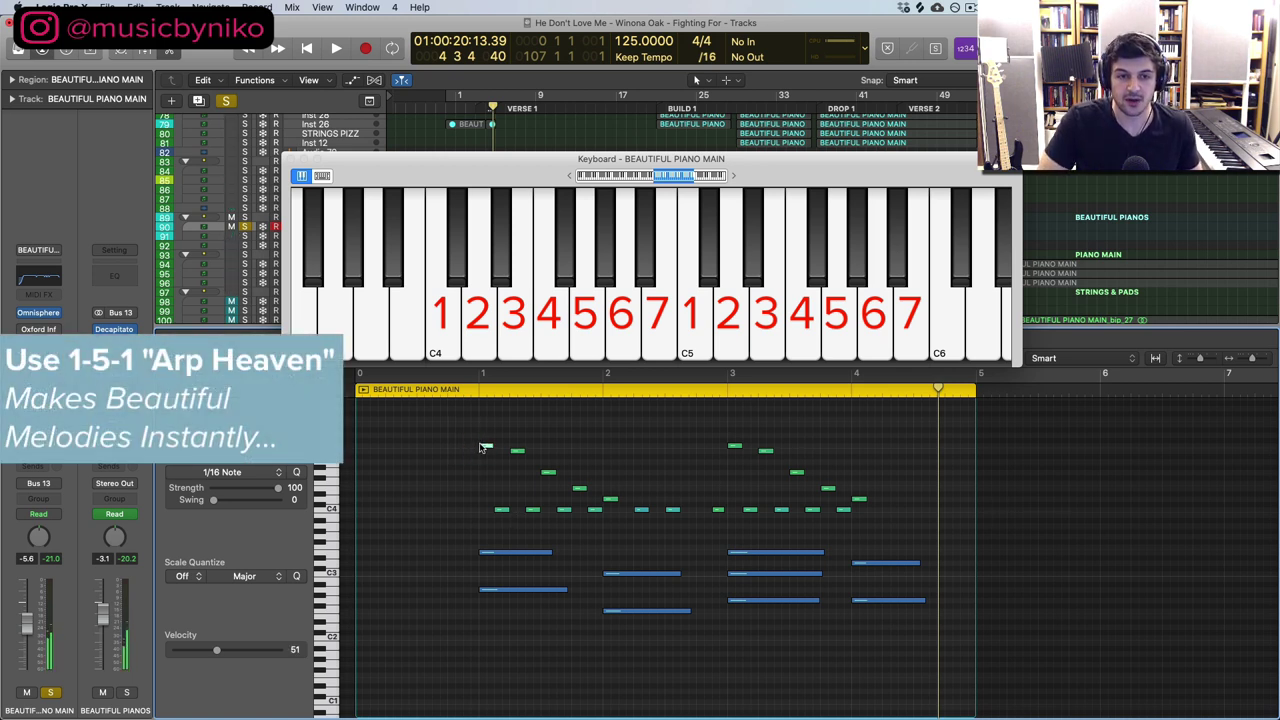
left_click_drag(470, 447, 428, 452)
key("Return")
key("space")
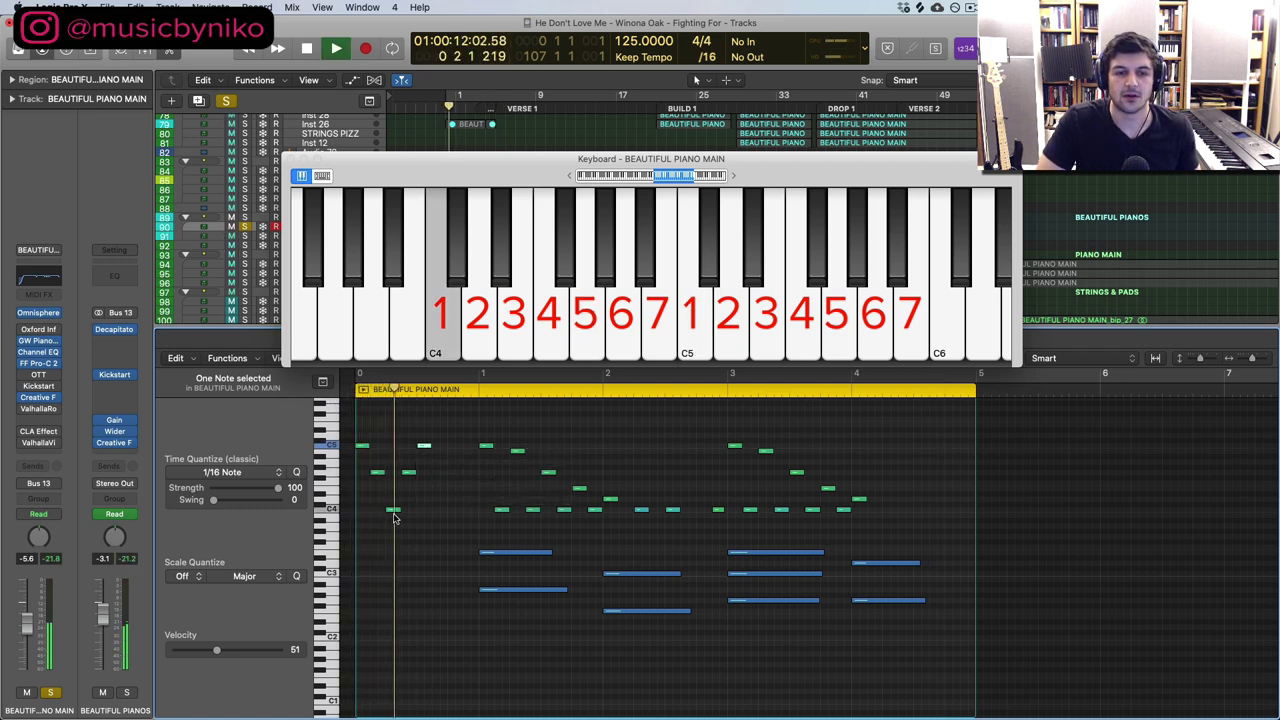
key("space")
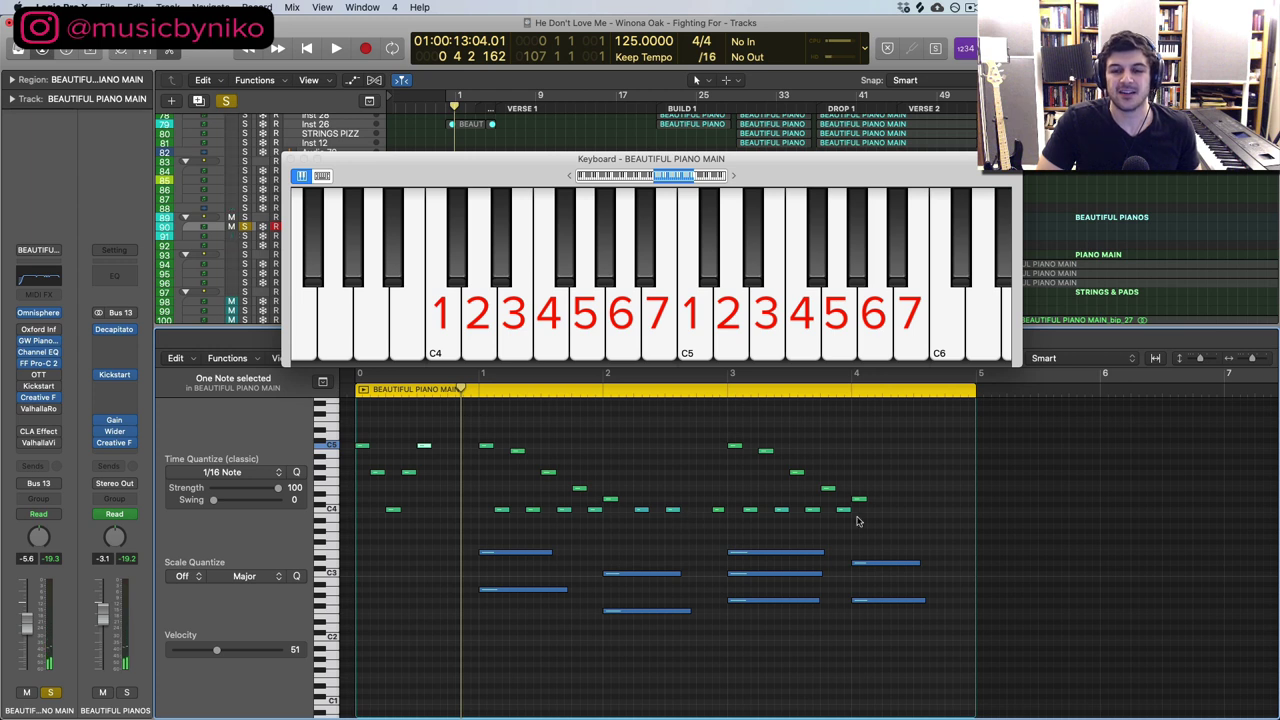
Step: Move the arpeggio to bar 3 a semitone lower and repeat the five start notes a bar later
left_click_drag(482, 427, 868, 530)
left_click_drag(532, 510, 740, 520)
left_click_drag(484, 526, 357, 415)
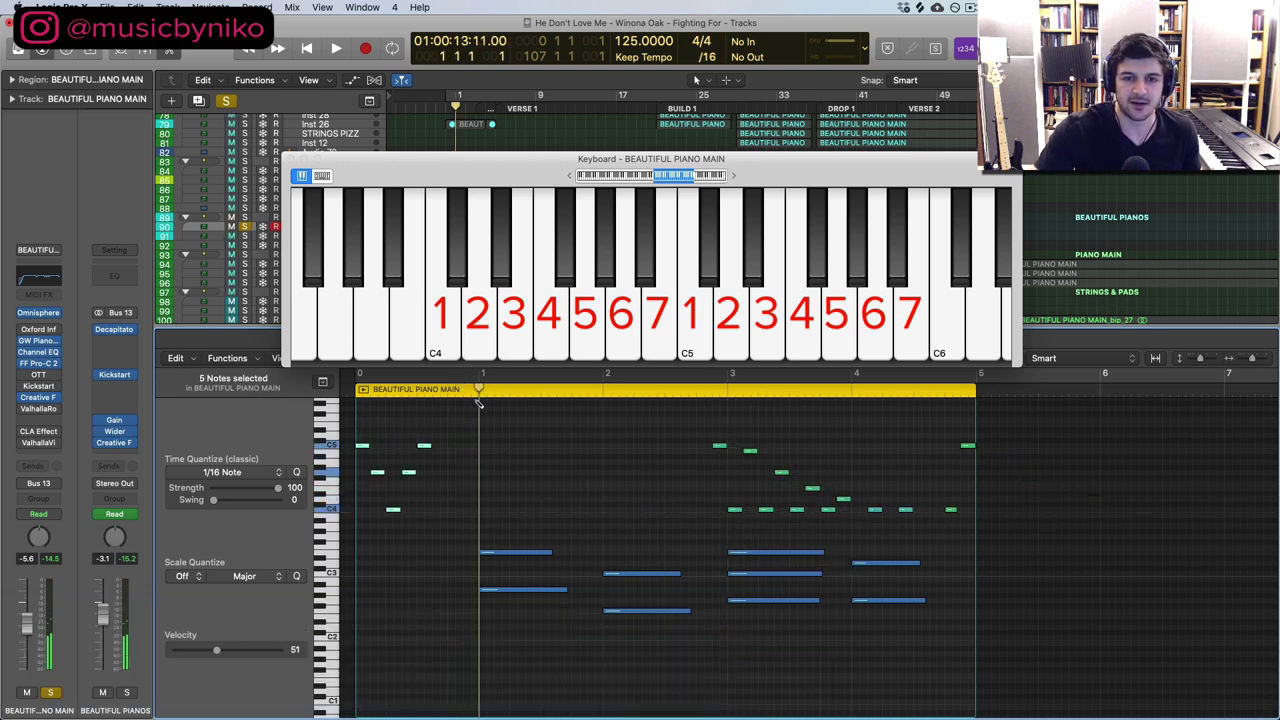
key("super+r")
key("space")
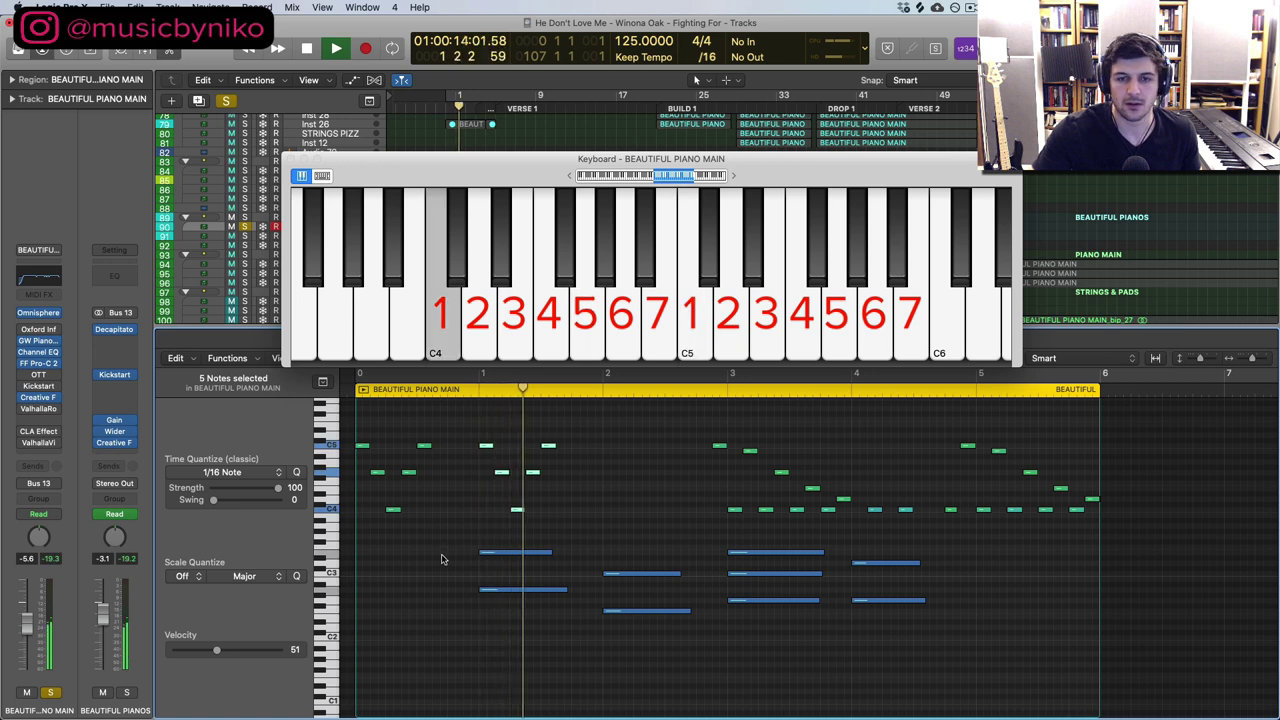
Step: Audition the edited arpeggio from bar 2
left_click(606, 386)
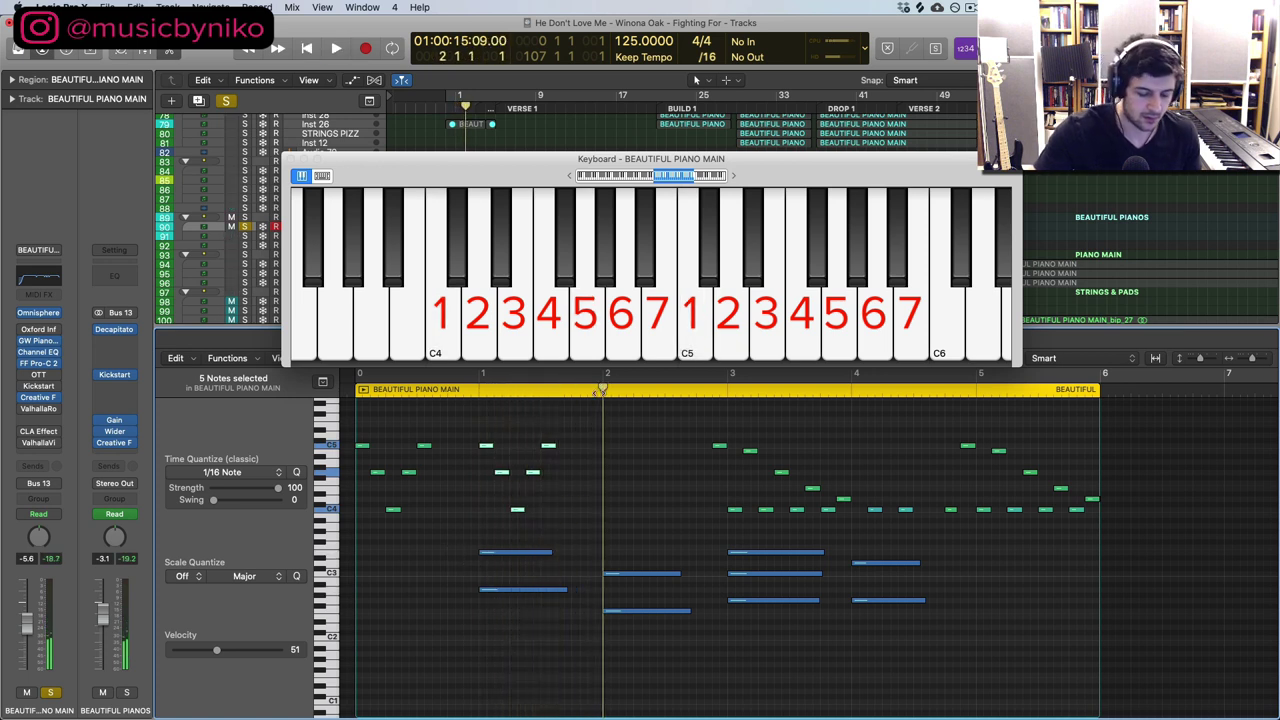
key("space")
left_click(599, 390)
left_click(597, 392)
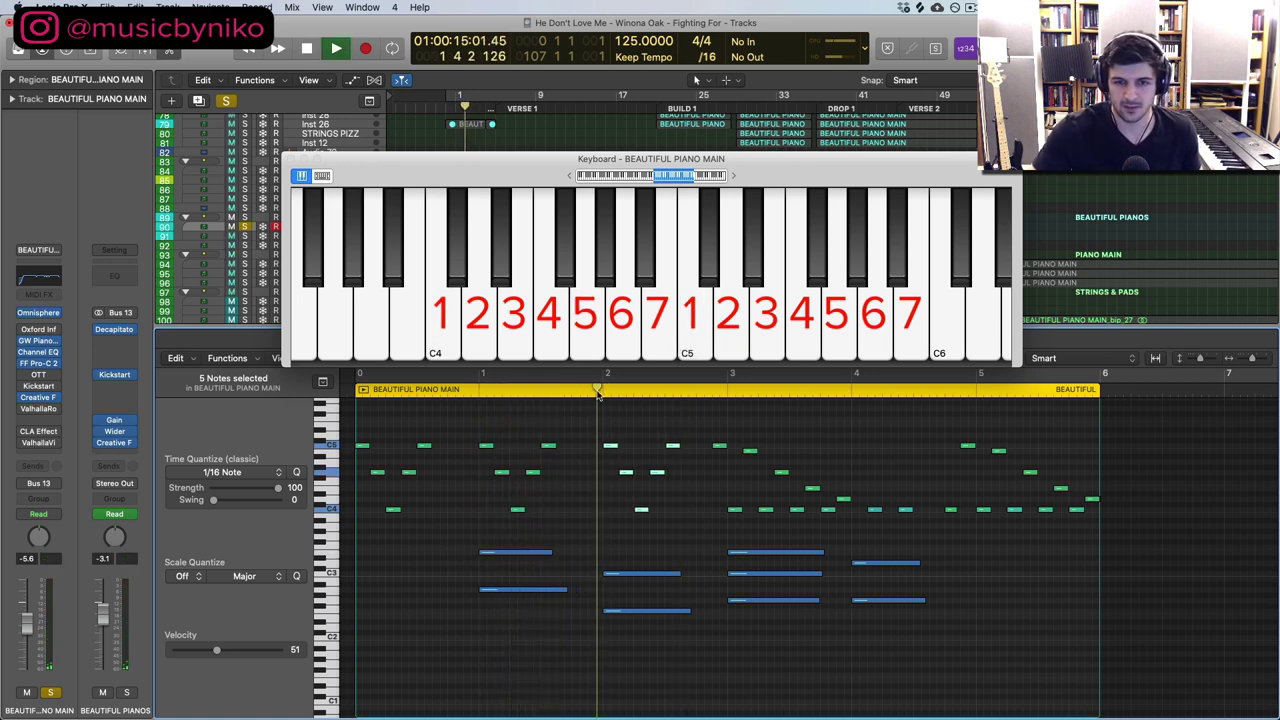
key("space")
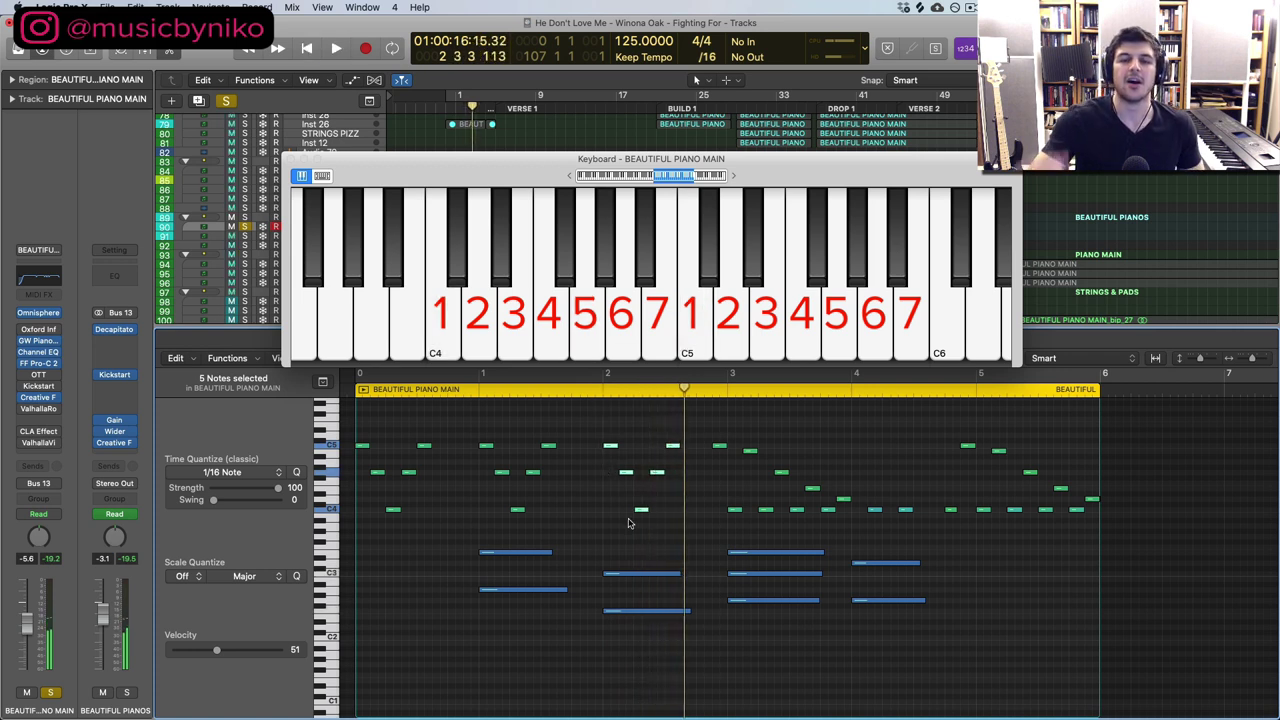
Step: Delete the early arpeggio notes, shift the remaining 21 notes to bar 1, and play them
left_click_drag(680, 523, 357, 412)
key("Delete")
left_click_drag(700, 422, 1098, 538)
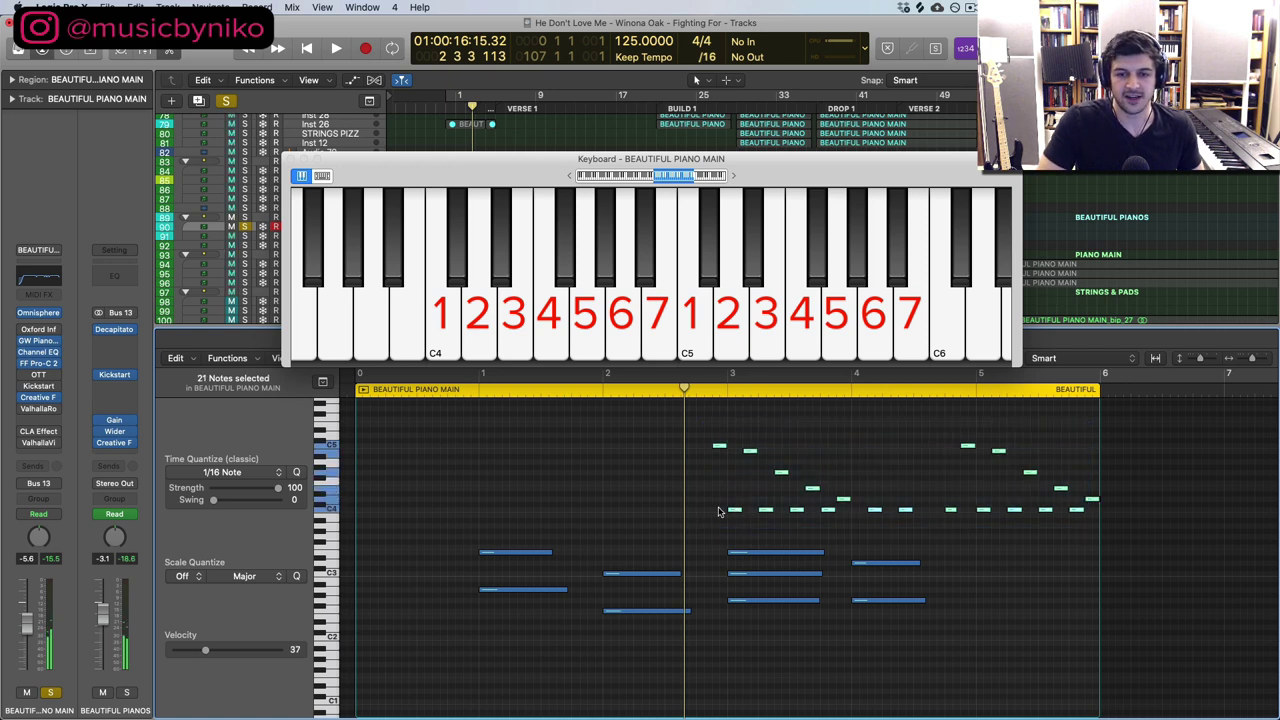
left_click_drag(736, 511, 505, 512)
left_click(475, 396)
key("space")
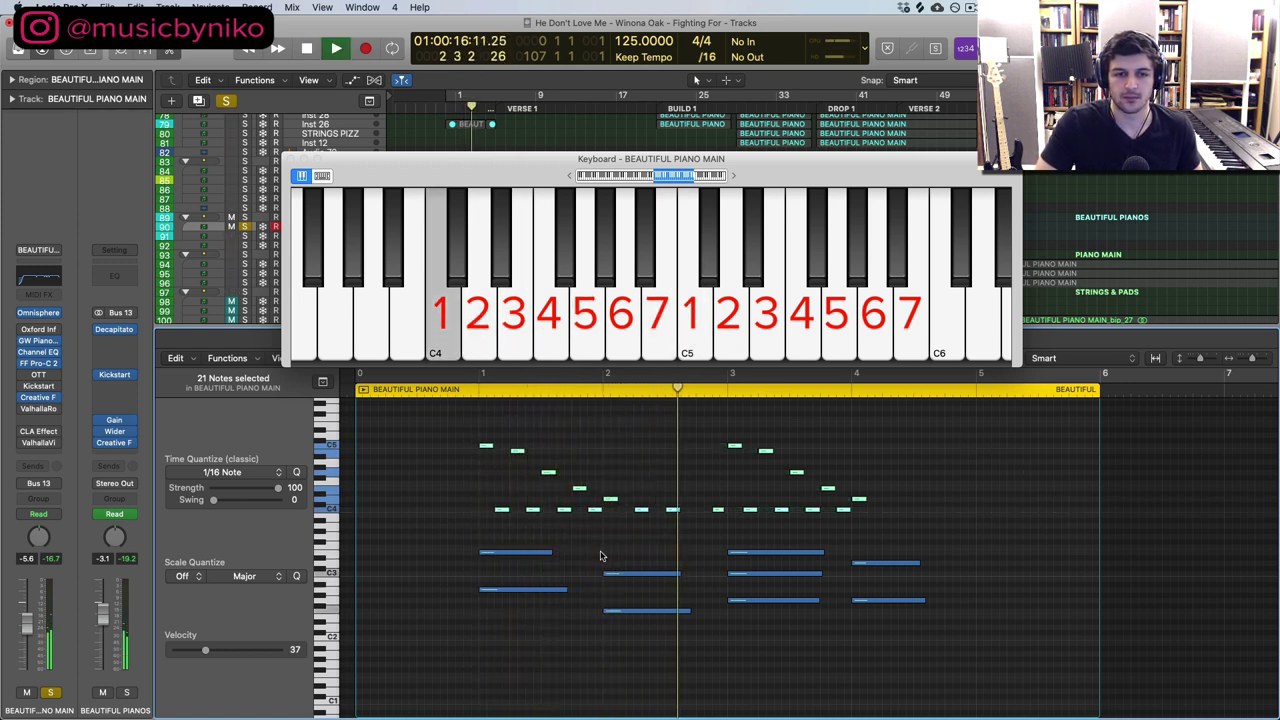
left_click(758, 568)
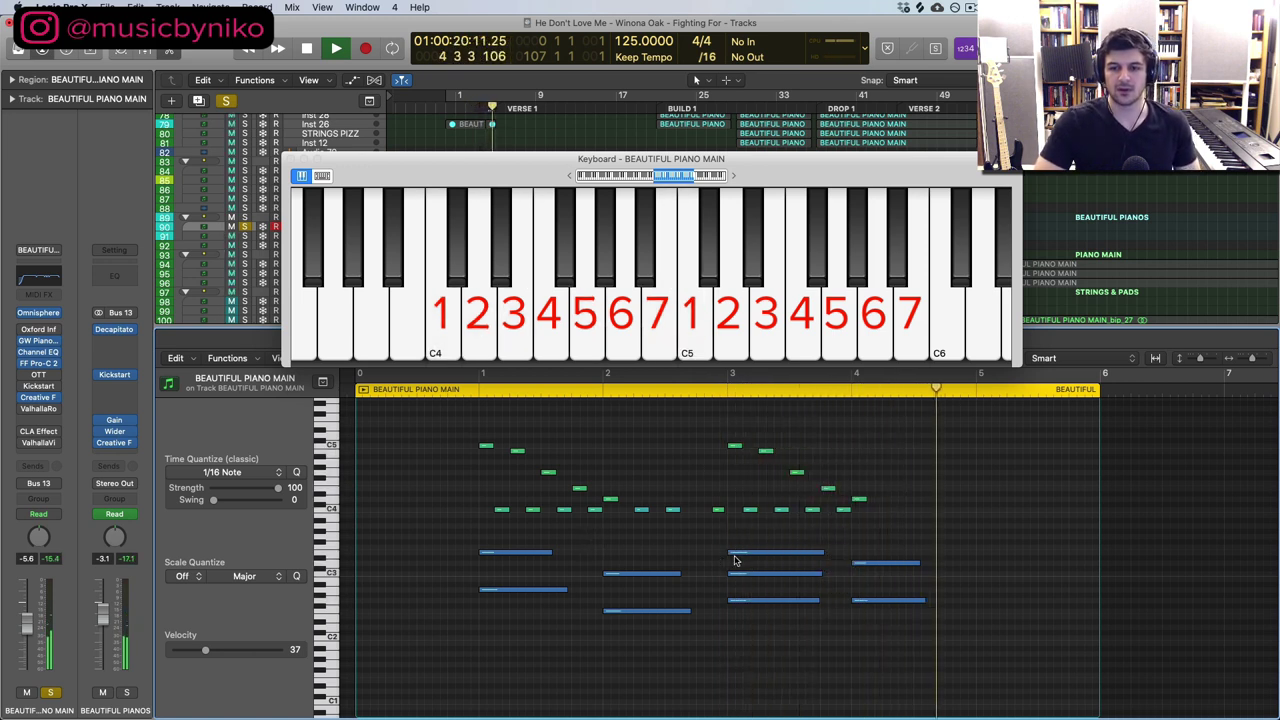
key("space")
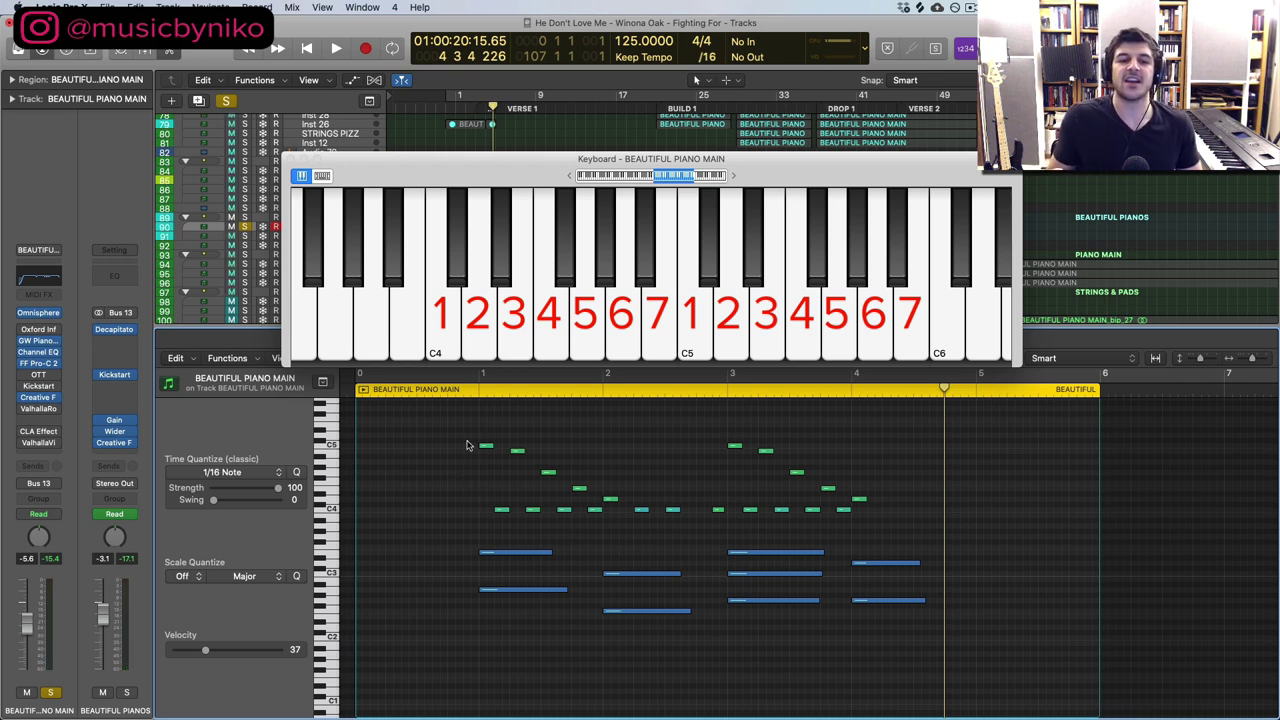
left_click(517, 450)
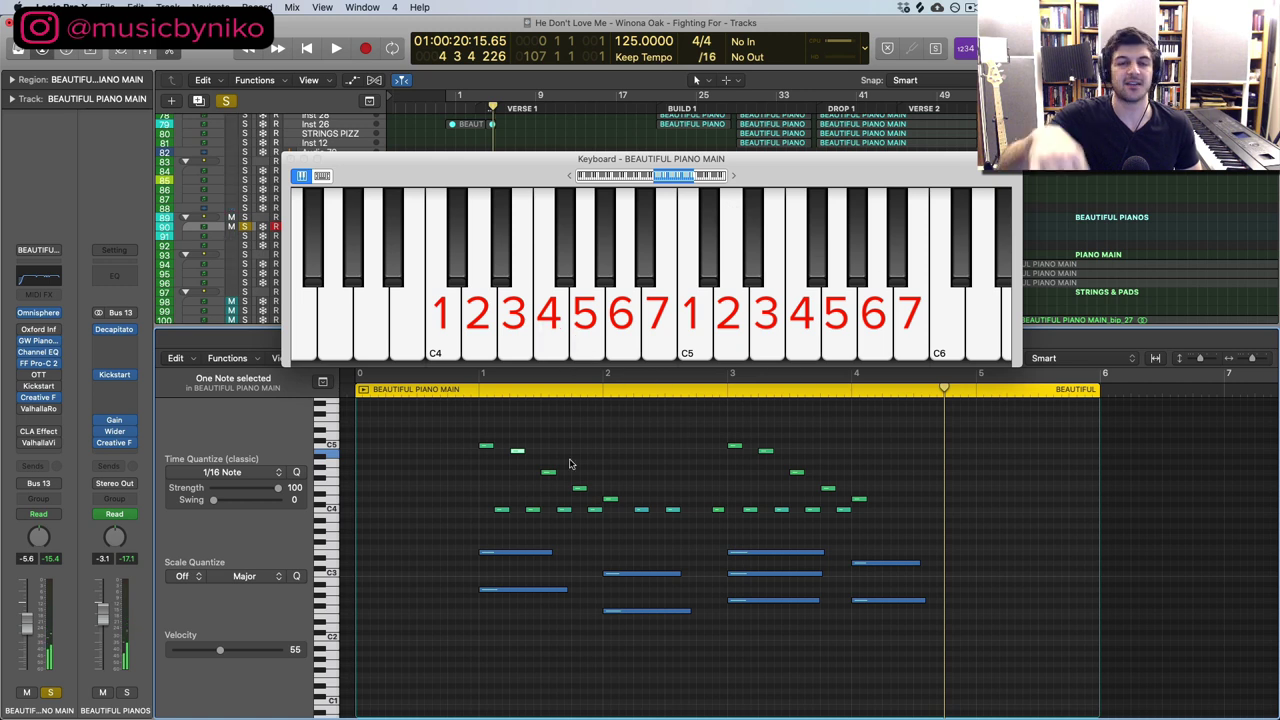
left_click(548, 472)
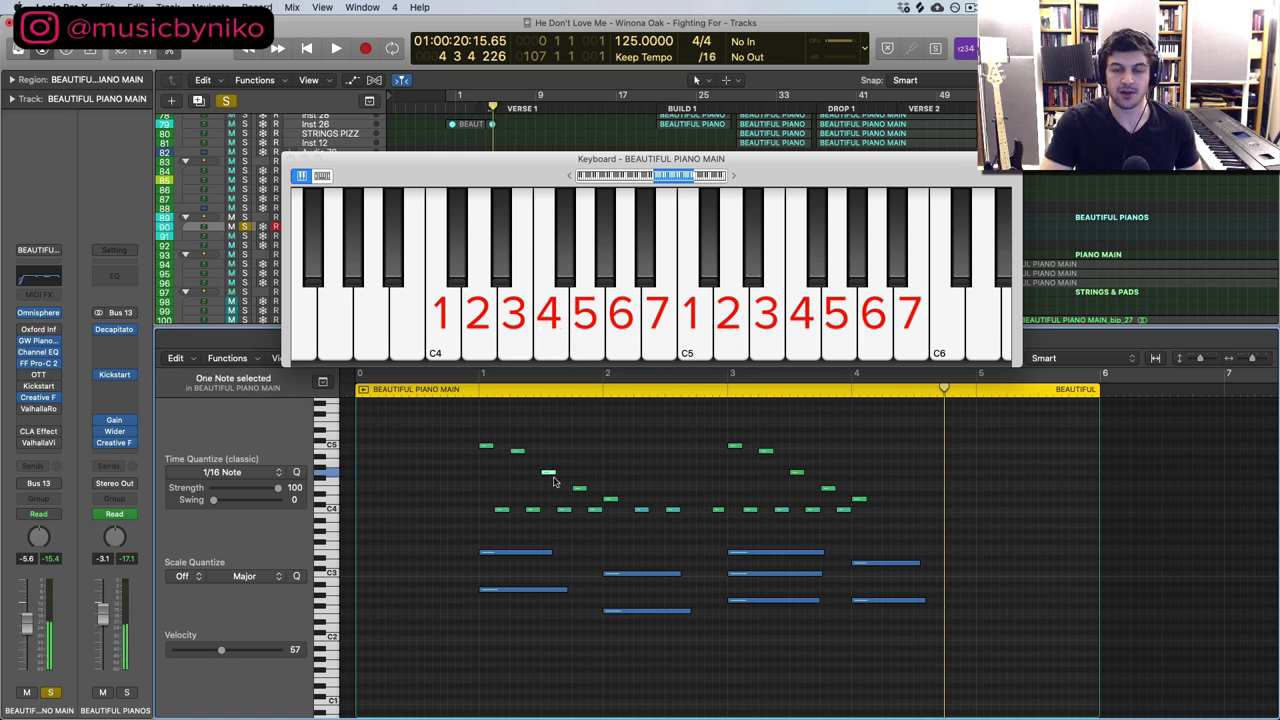
left_click(579, 488)
left_click(608, 499, "shift")
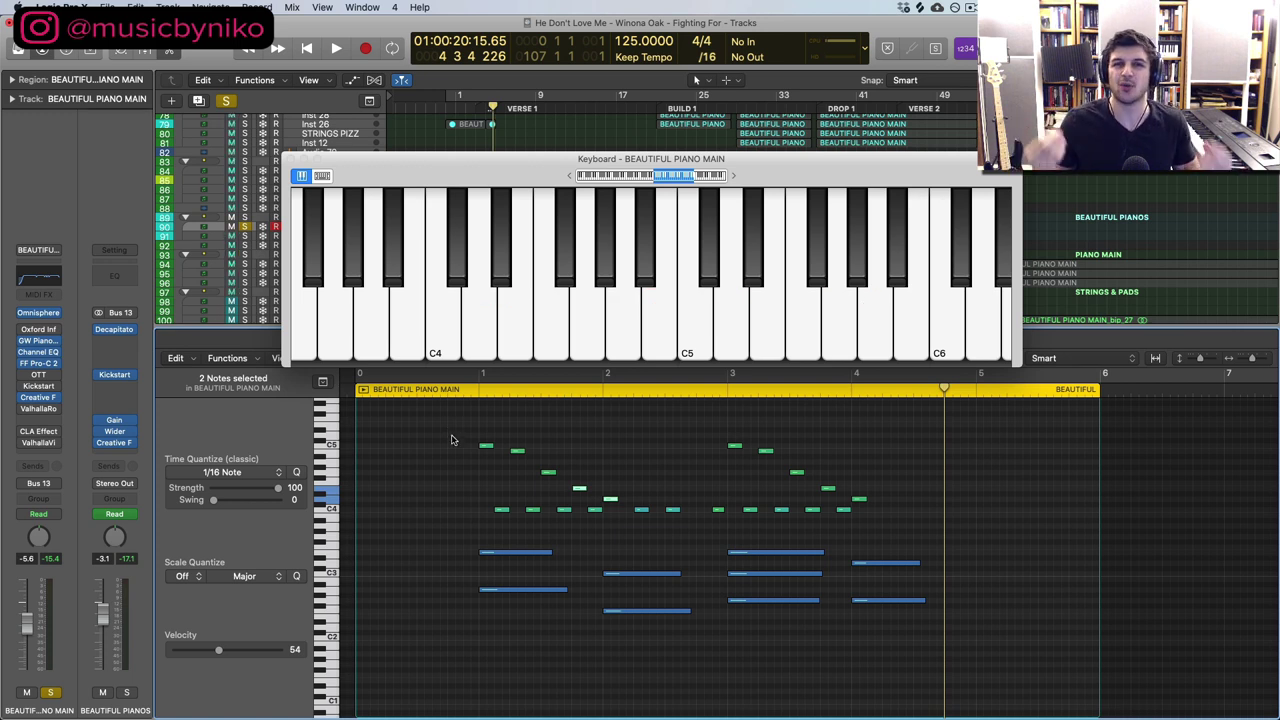
Step: Close the on-screen keyboard and select the piano regions, briefly viewing the instrument plugin
left_click(300, 174)
left_click_drag(409, 426, 1030, 664)
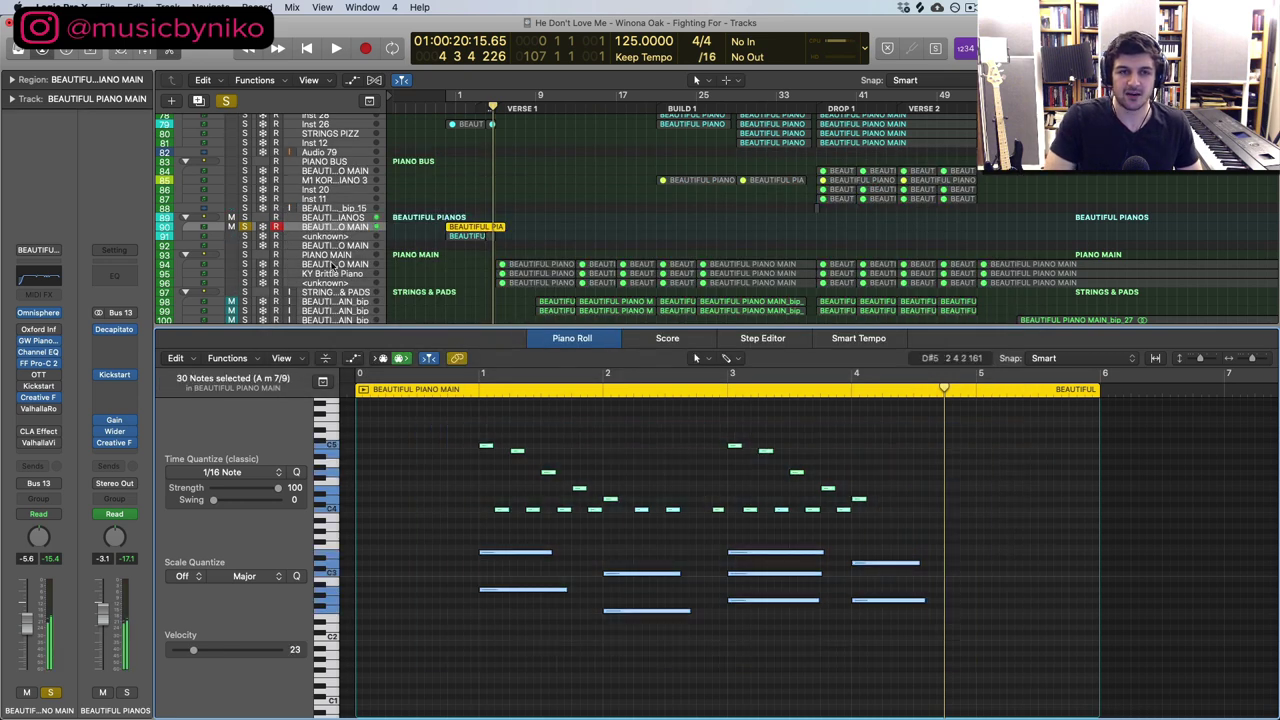
left_click(244, 237)
left_click(310, 237)
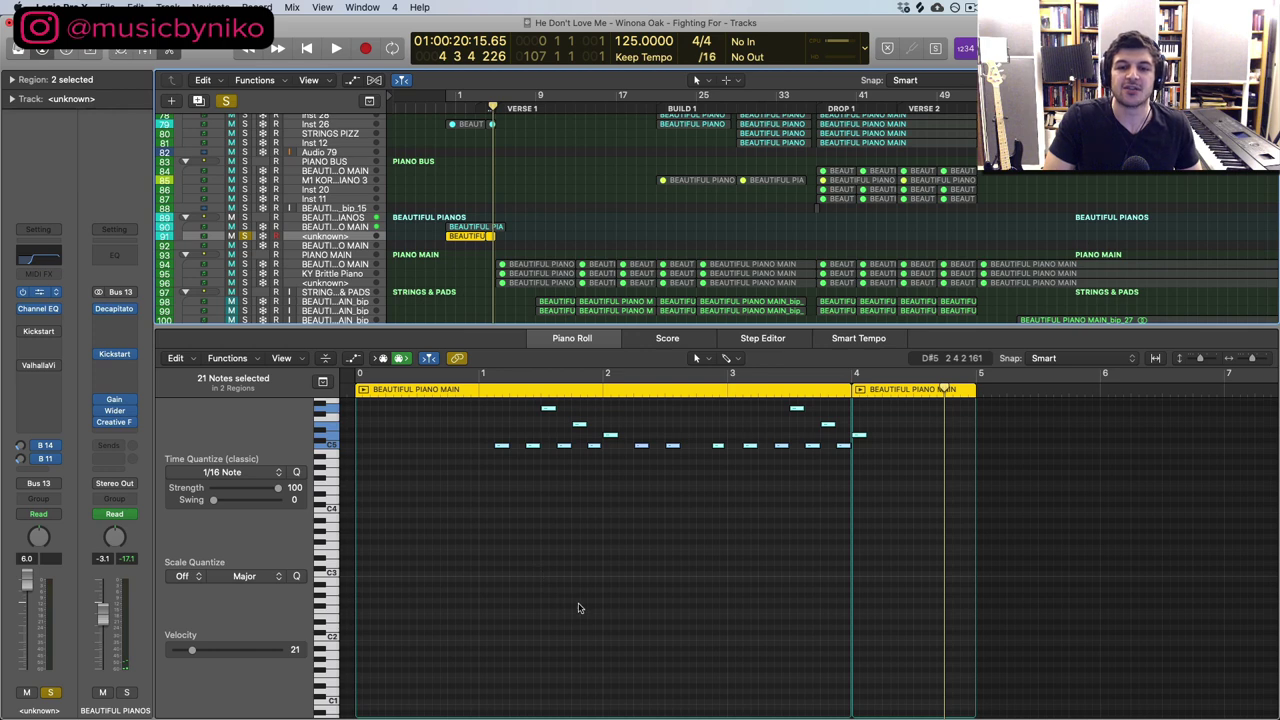
key("v")
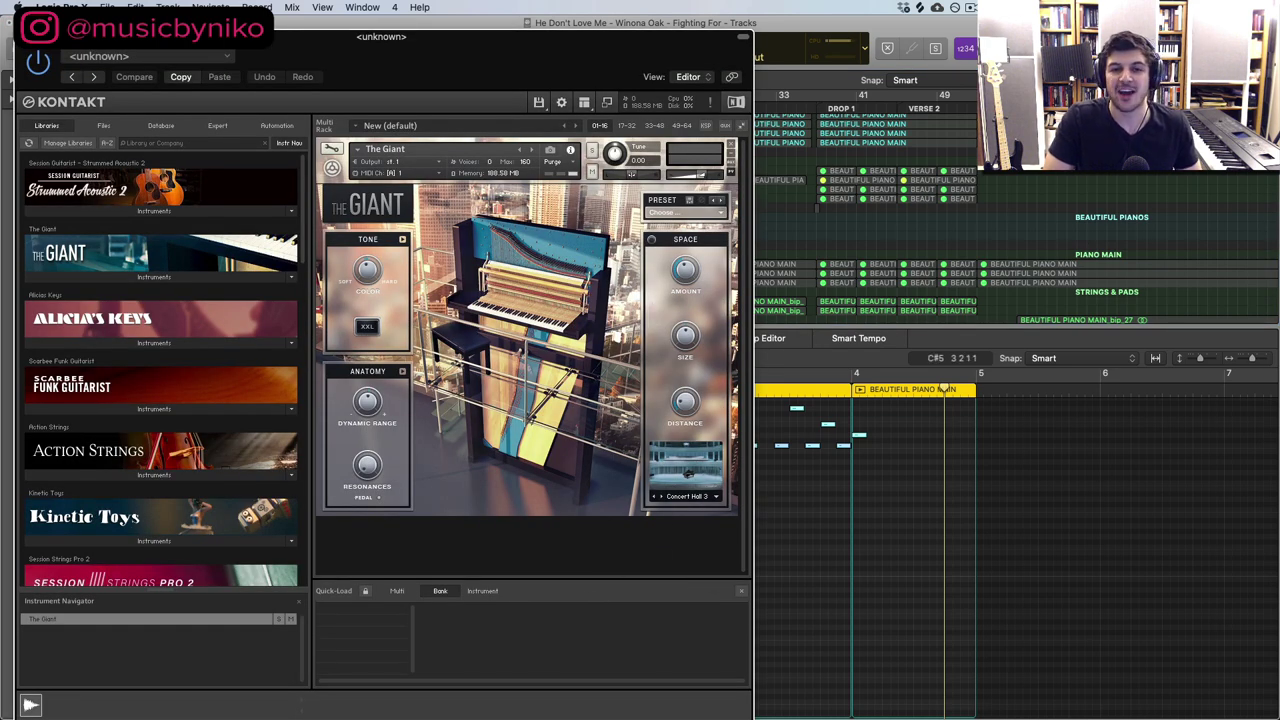
key("v")
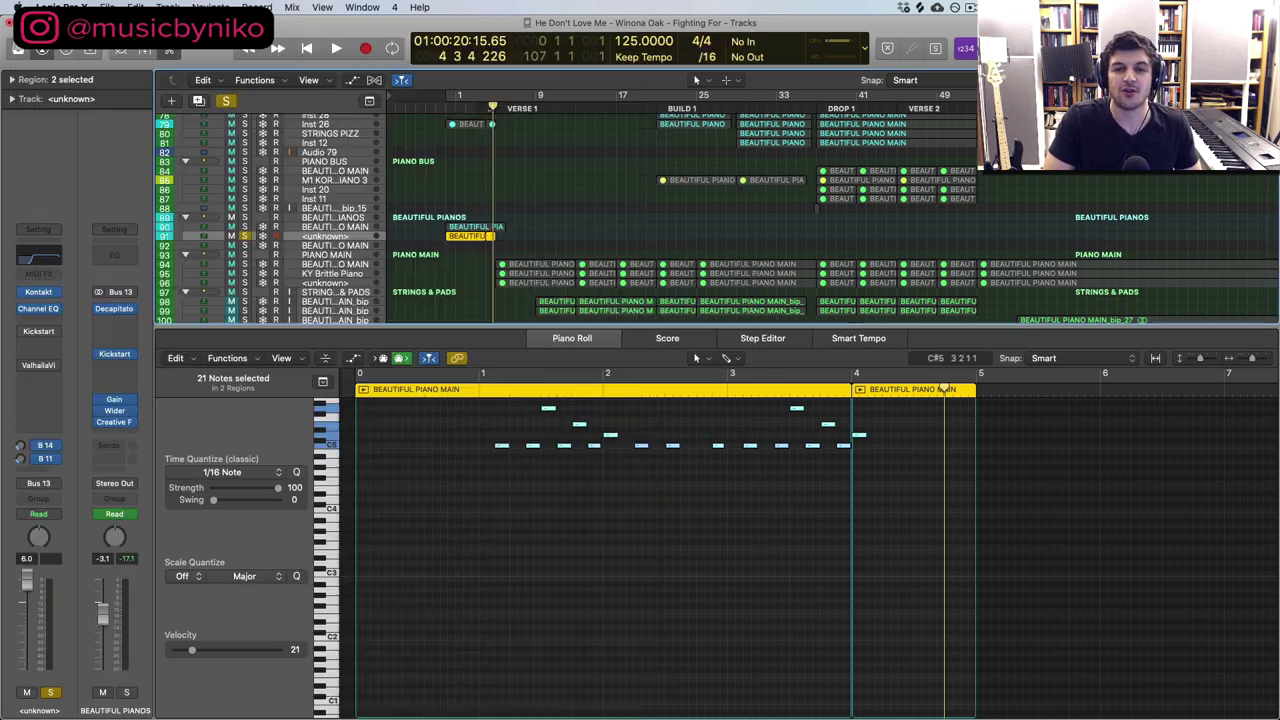
Step: Solo and audition the two layered piano tracks from bar 1, then unsolo and close the piano roll
left_click(244, 231)
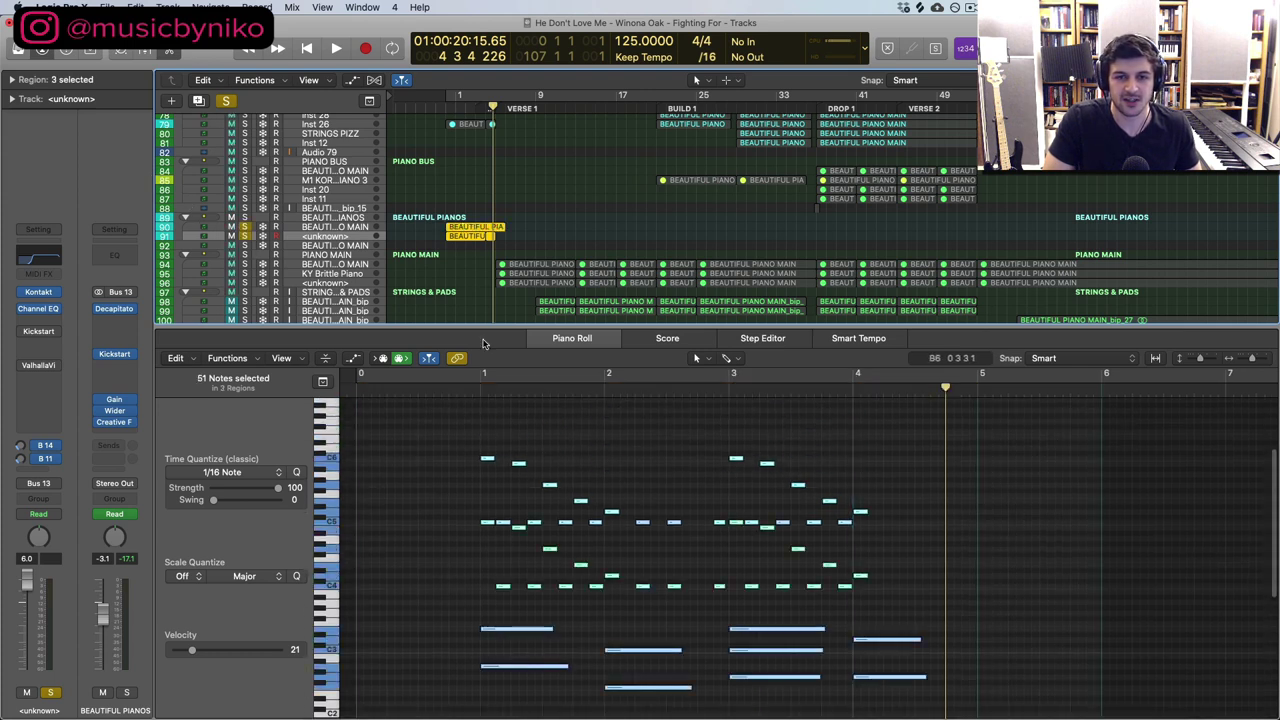
double_click(470, 393)
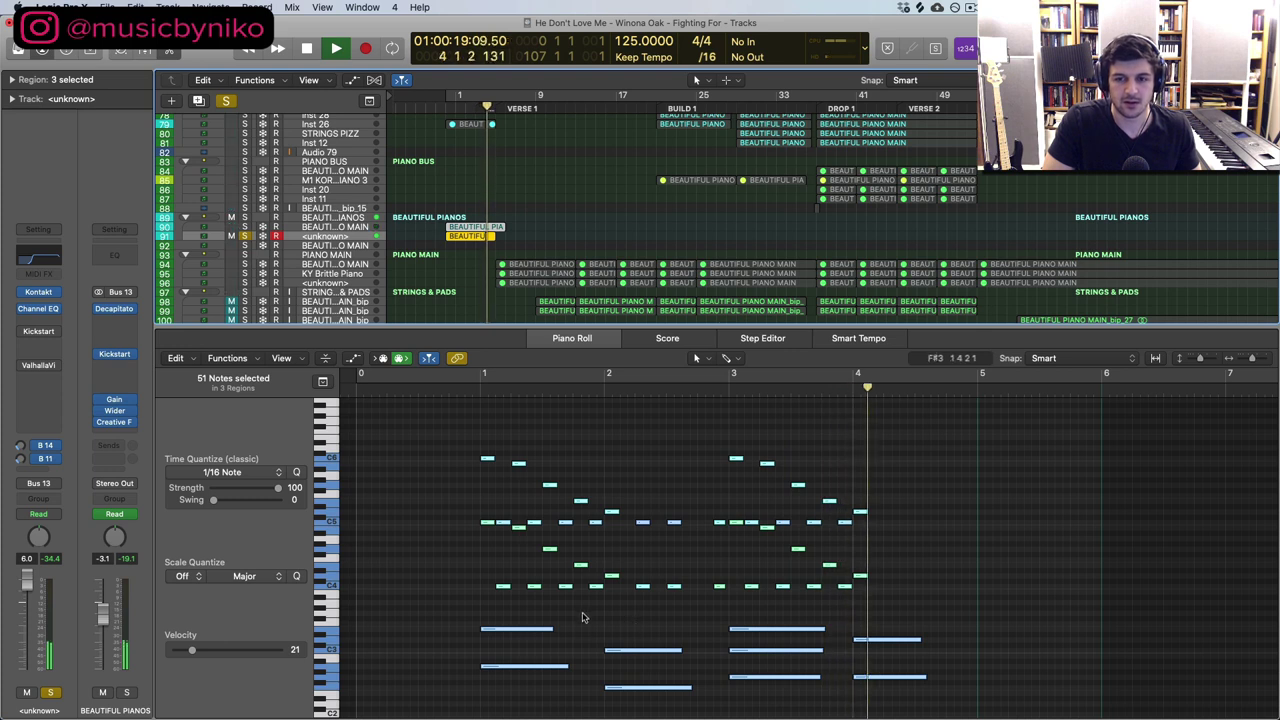
key("space")
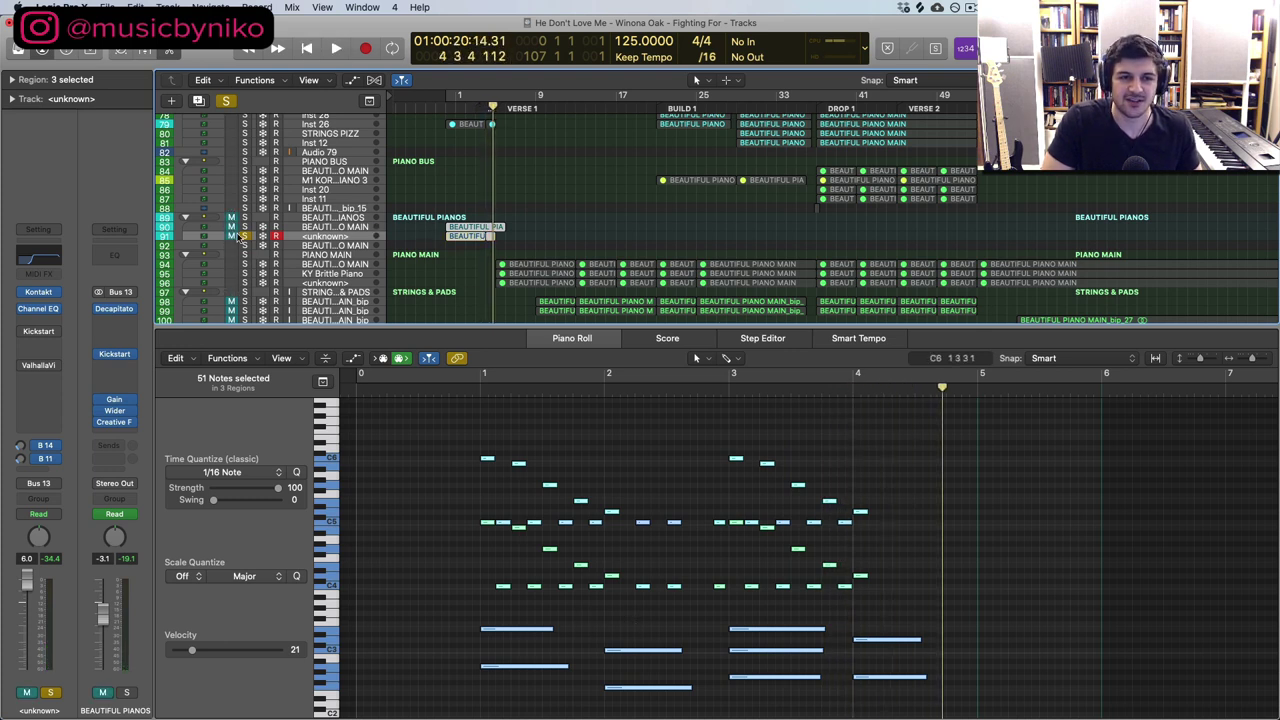
left_click(244, 236)
left_click(447, 104)
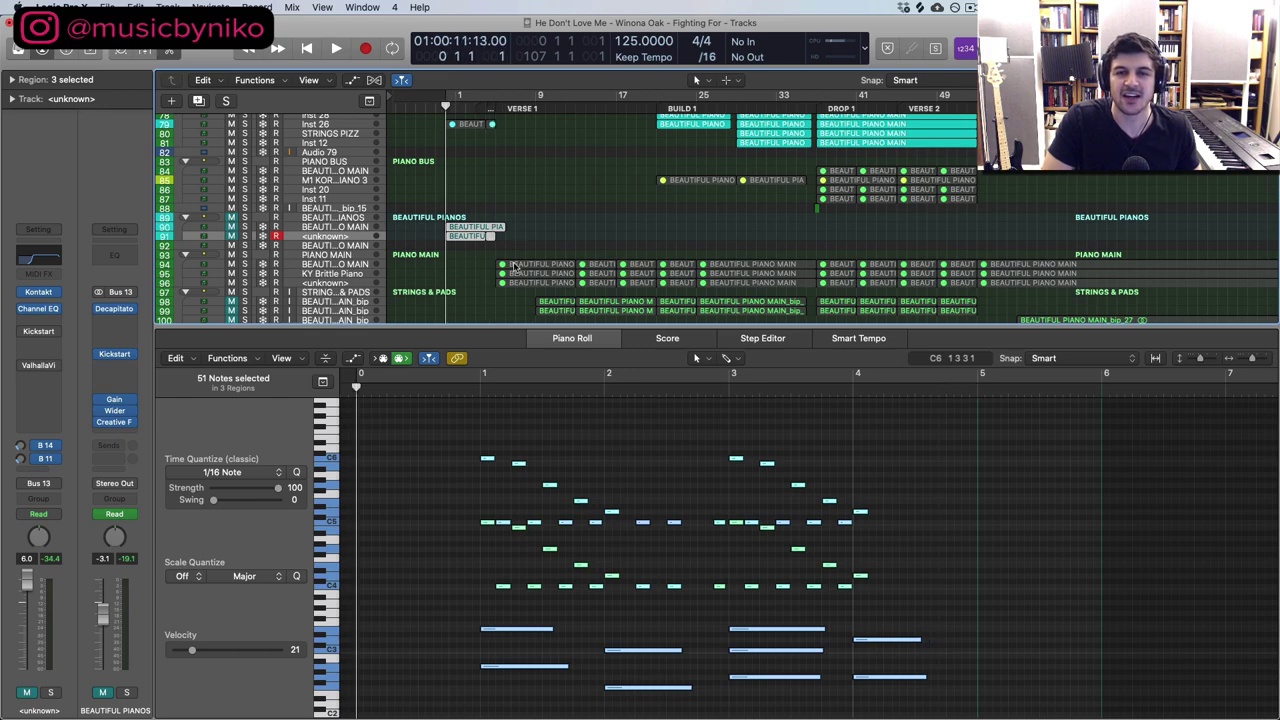
key("p")
scroll(500, 340, "up", 10)
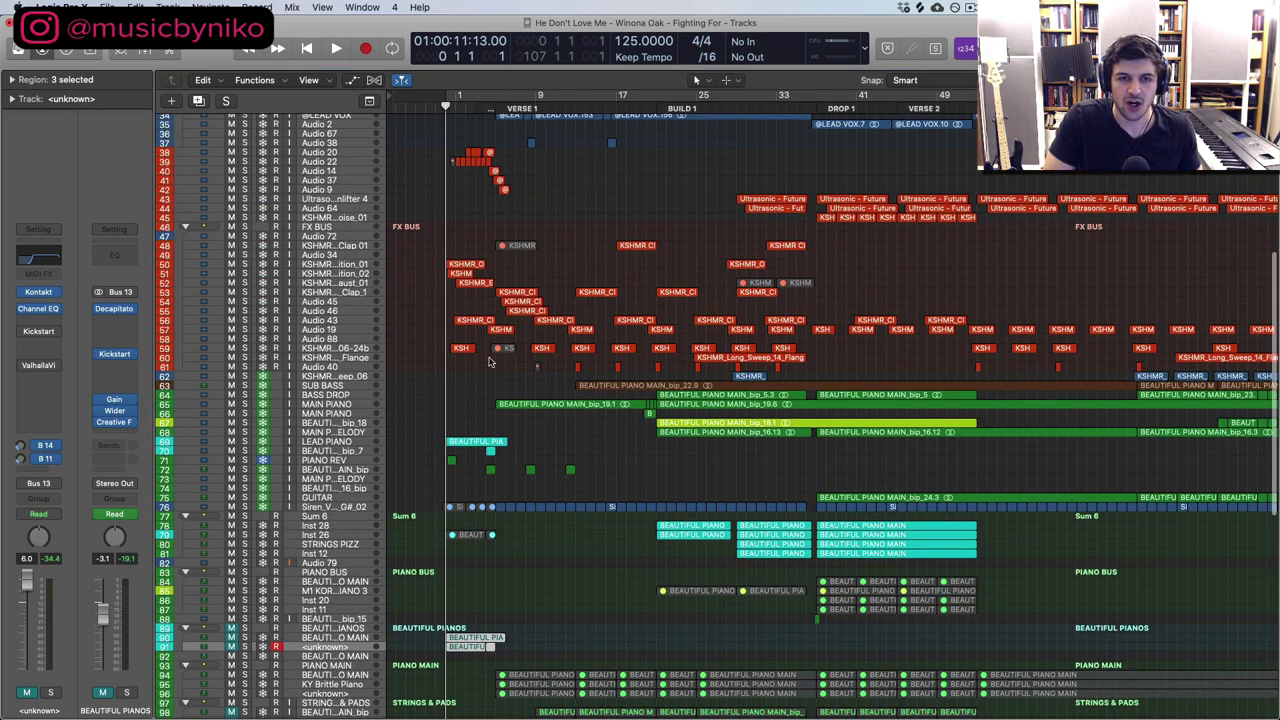
scroll(490, 362, "up", 4)
Step: Solo the FX BUS track and play the intro transitions from the start
left_click(417, 447)
scroll(450, 435, "up", 10)
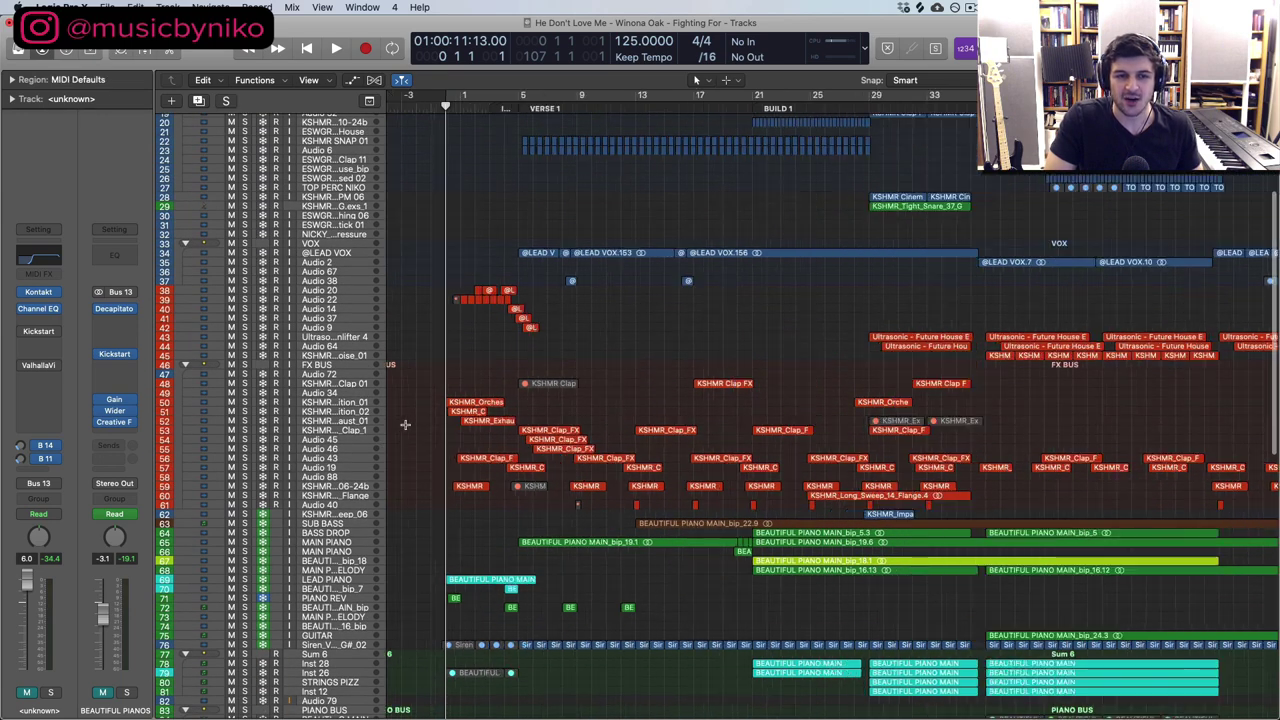
scroll(490, 415, "up", 5)
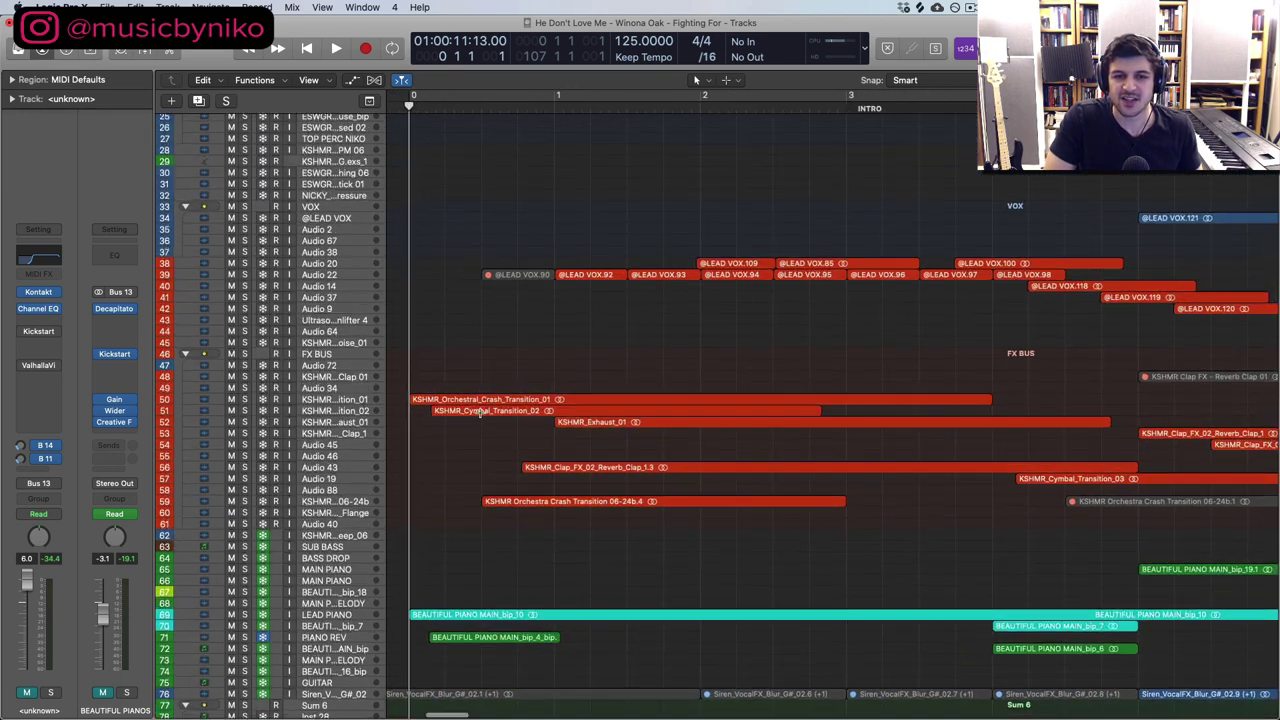
left_click(244, 350)
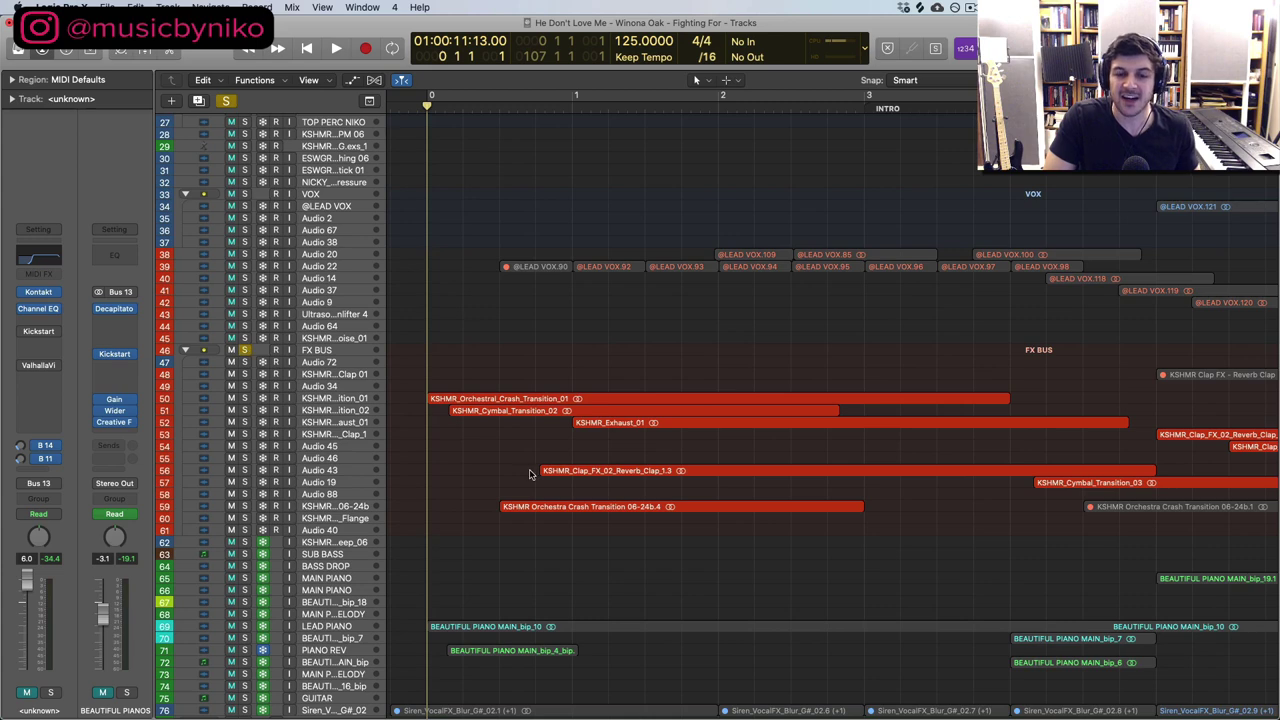
scroll(530, 474, "up", 6)
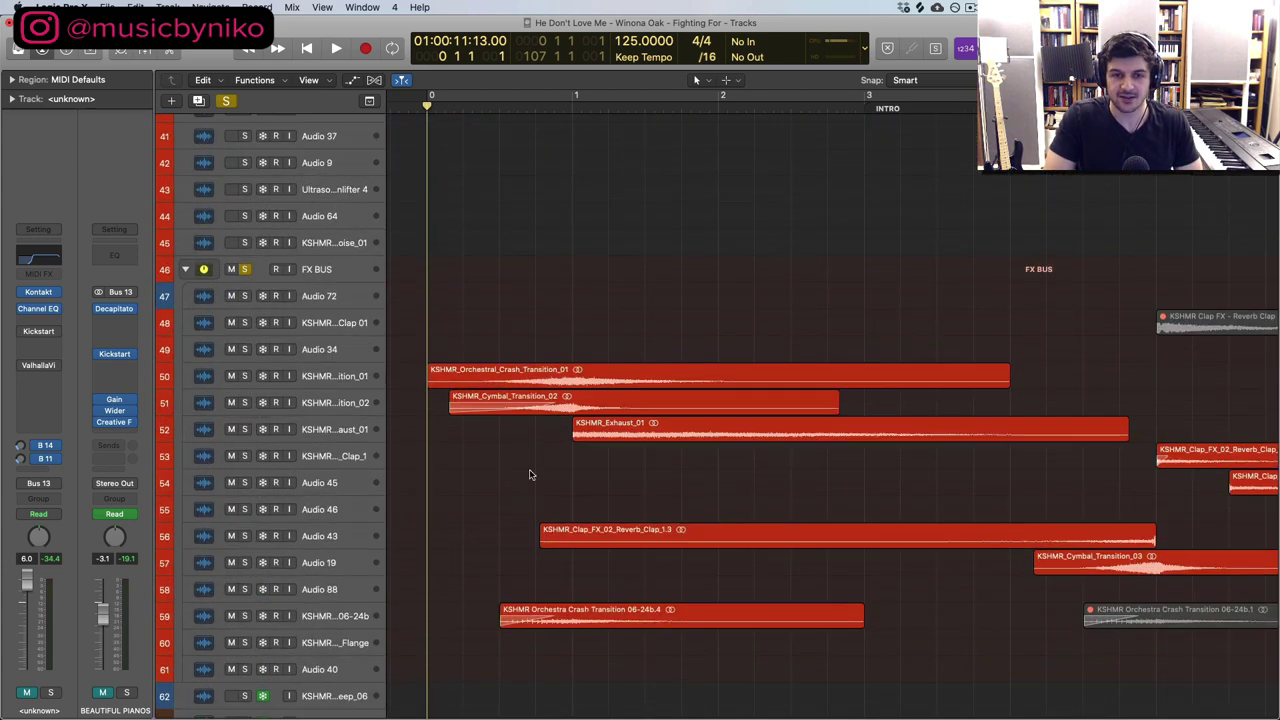
key("space")
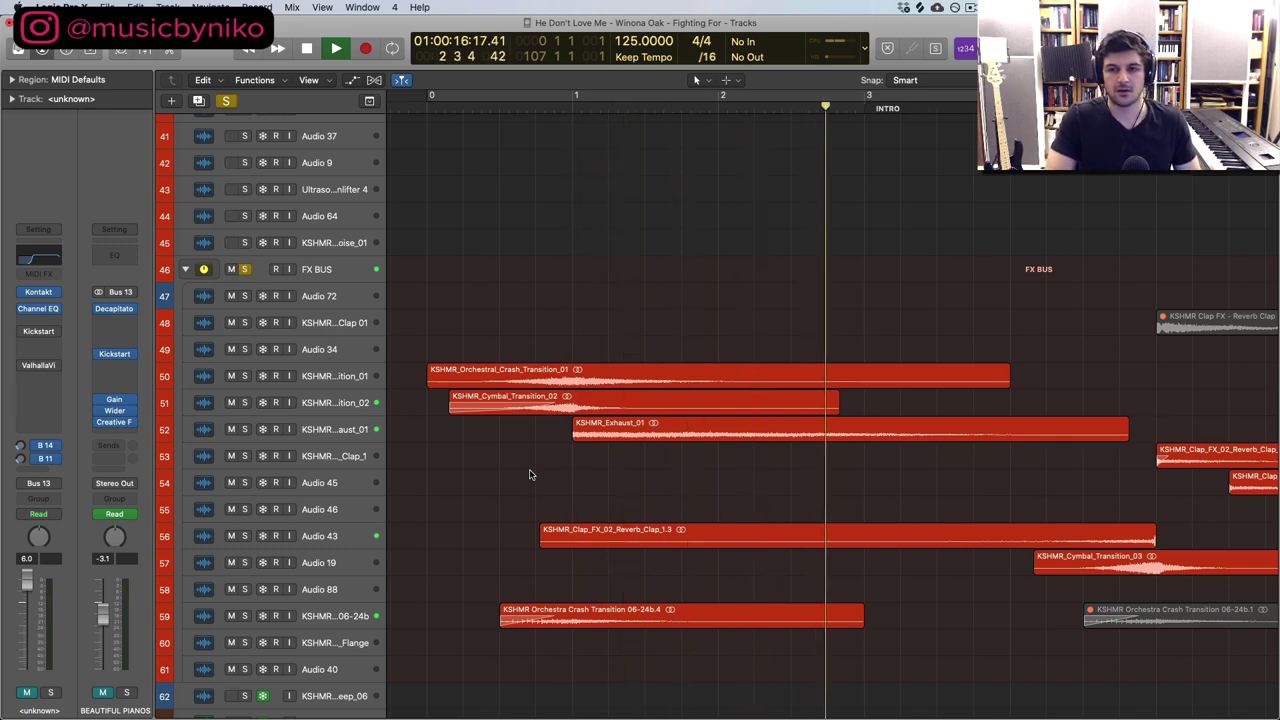
key("z")
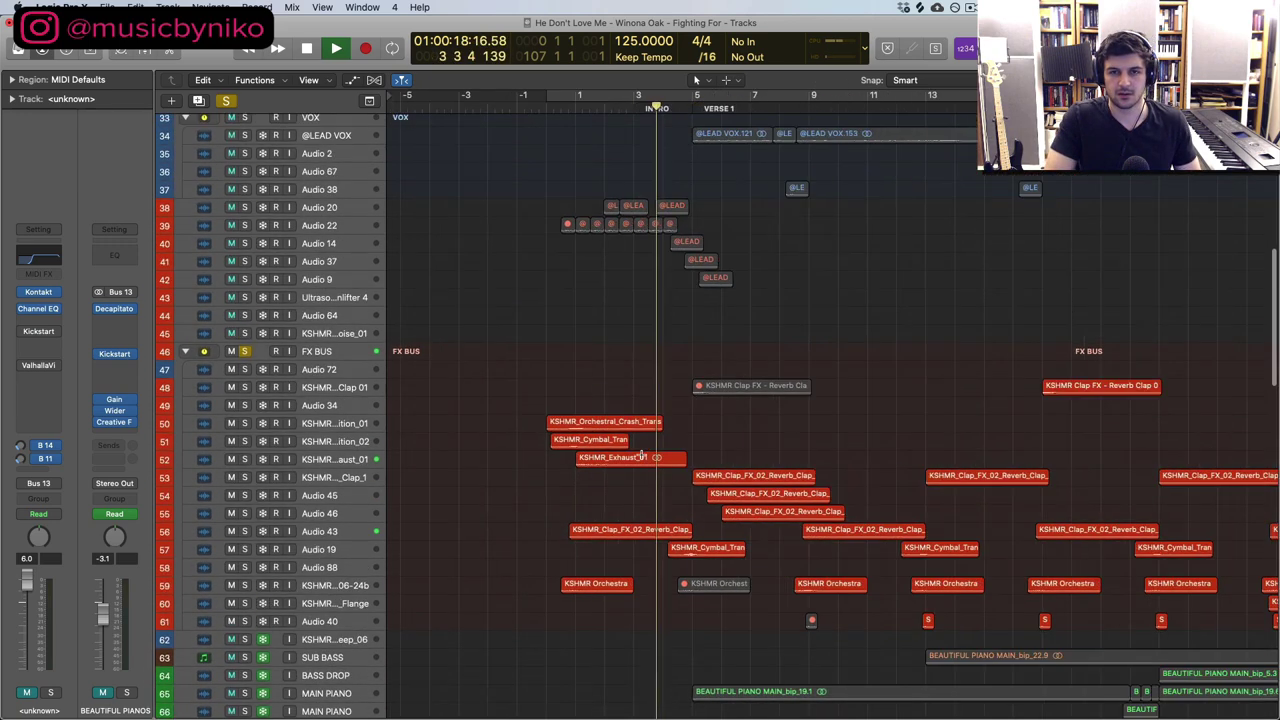
key("space")
scroll(578, 460, "down", 5)
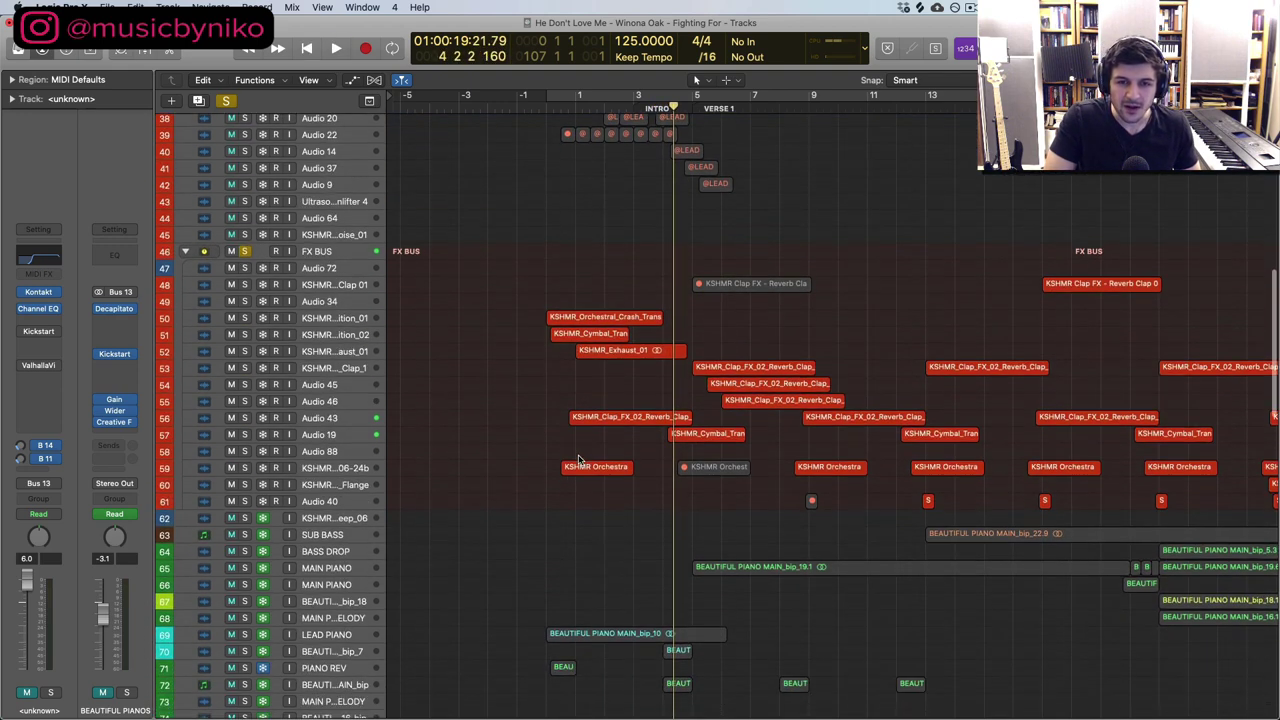
scroll(568, 349, "up", 10)
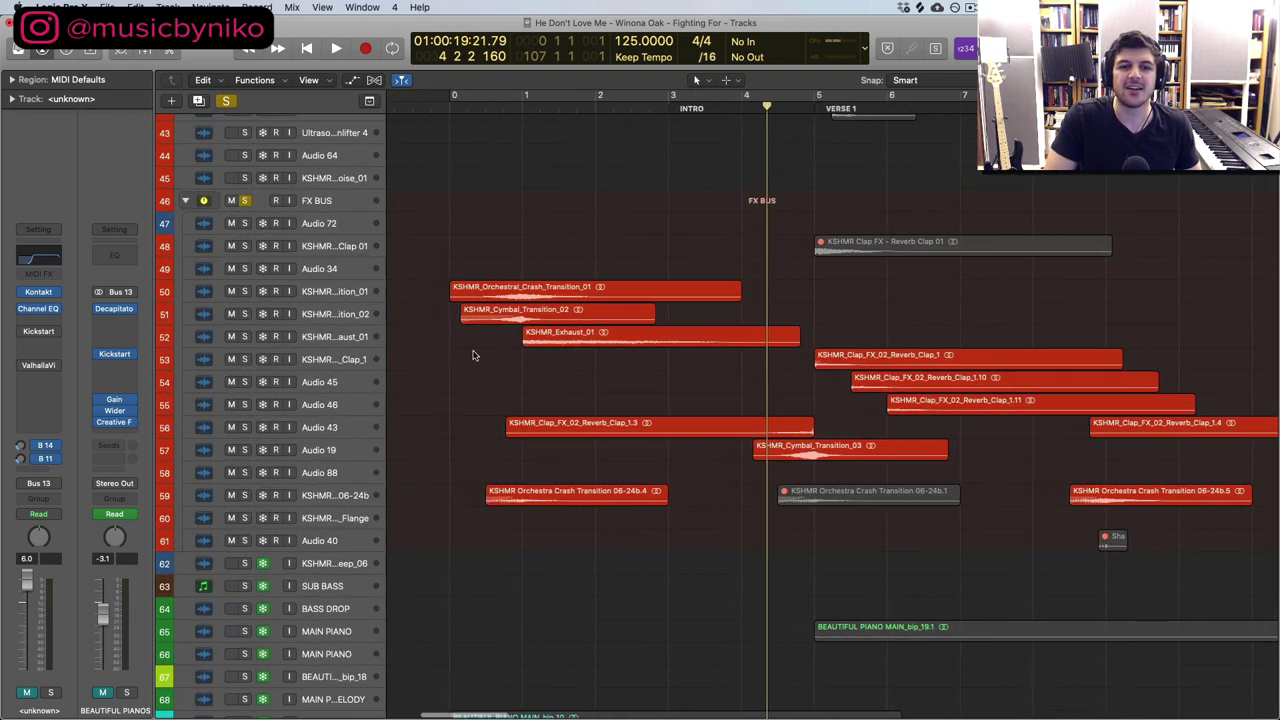
scroll(474, 354, "down", 2)
Step: Add the LEAD PIANO track to the solo and audition the intro from the project start
left_click(245, 535)
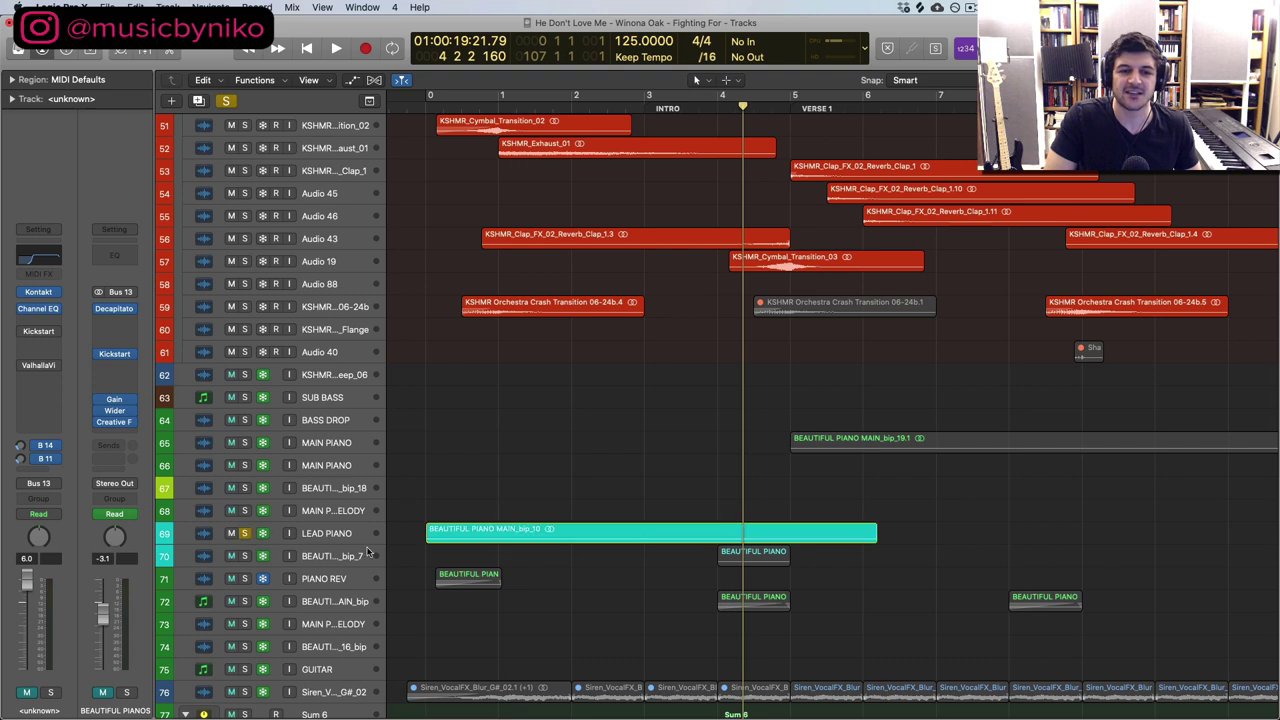
scroll(577, 437, "left", 5)
key("Return")
key("space")
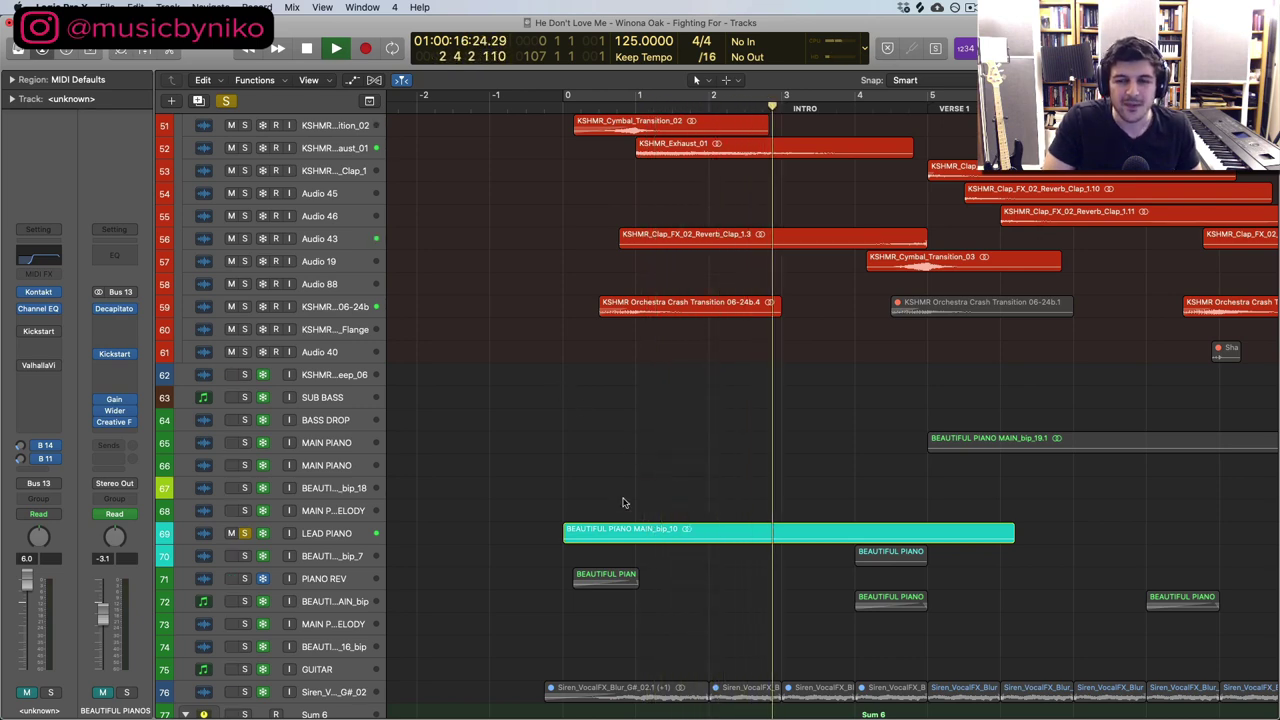
key("space")
scroll(646, 467, "up", 2)
scroll(646, 467, "up", 3)
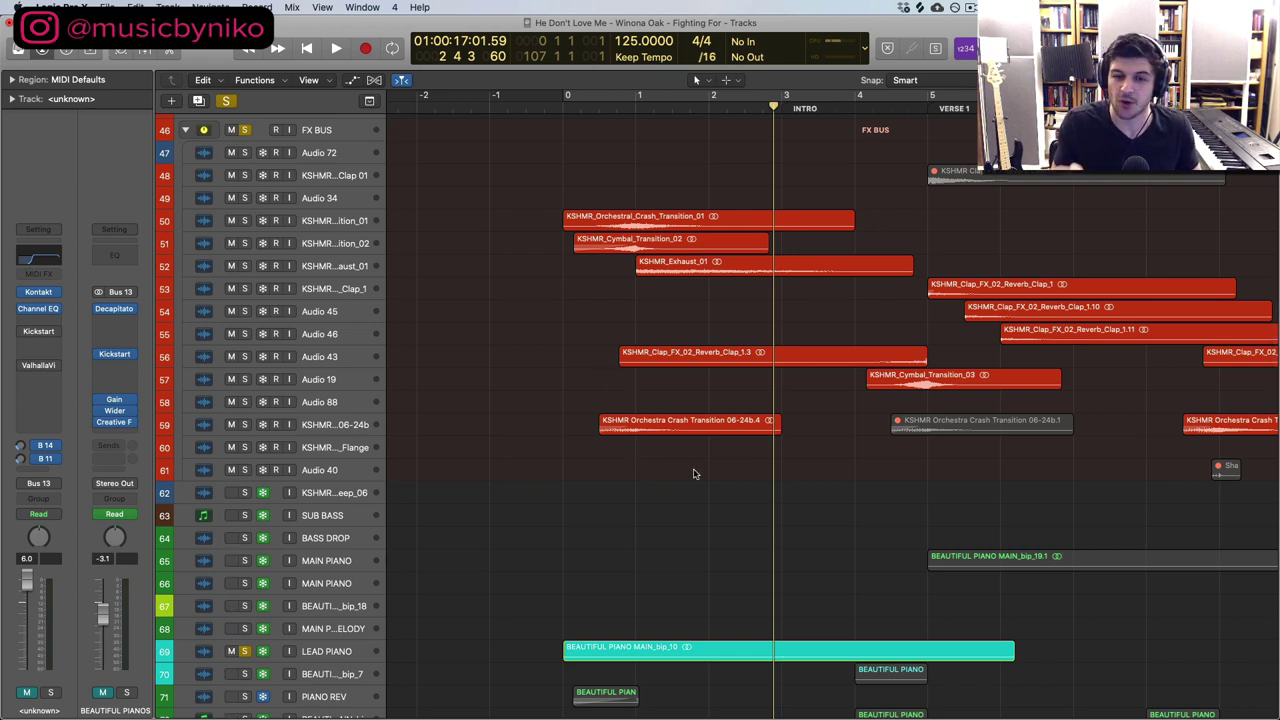
scroll(708, 478, "down", 3)
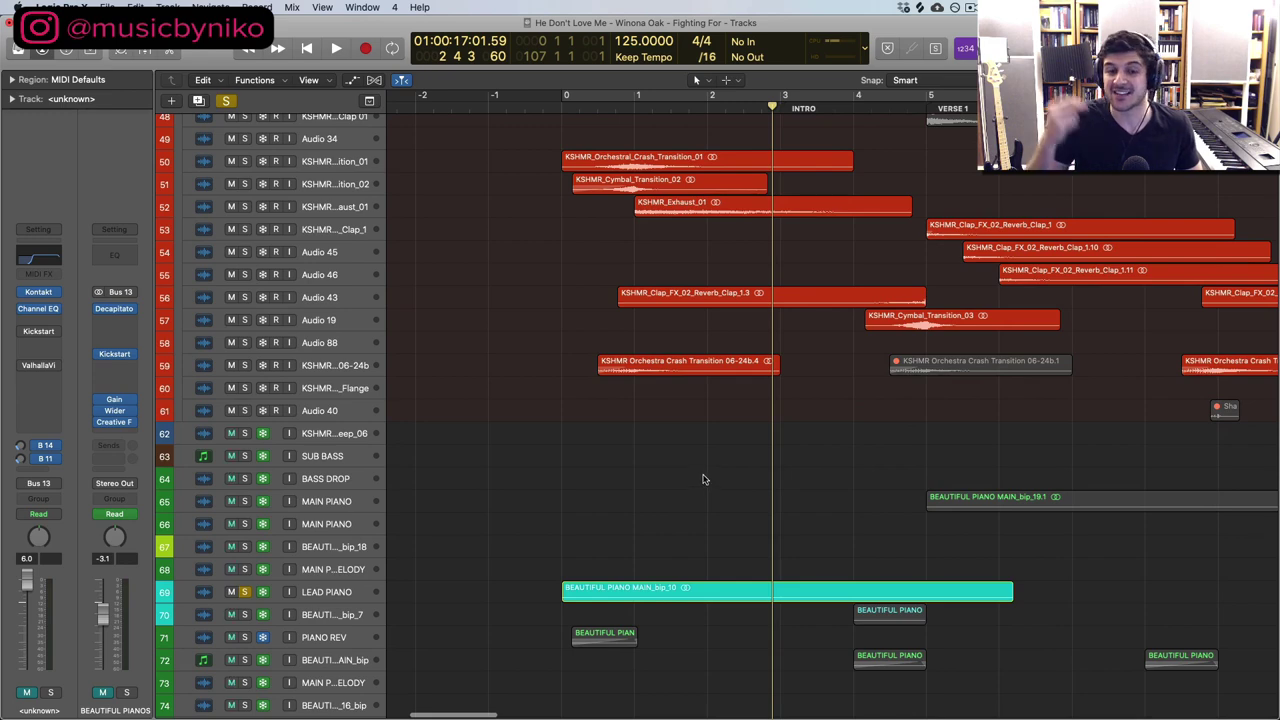
scroll(703, 479, "down", 2)
Step: Solo PIANO REV with piano tracks 70 and 72 and play the layered intro
left_click(244, 597)
scroll(565, 595, "down", 3)
left_click(244, 509)
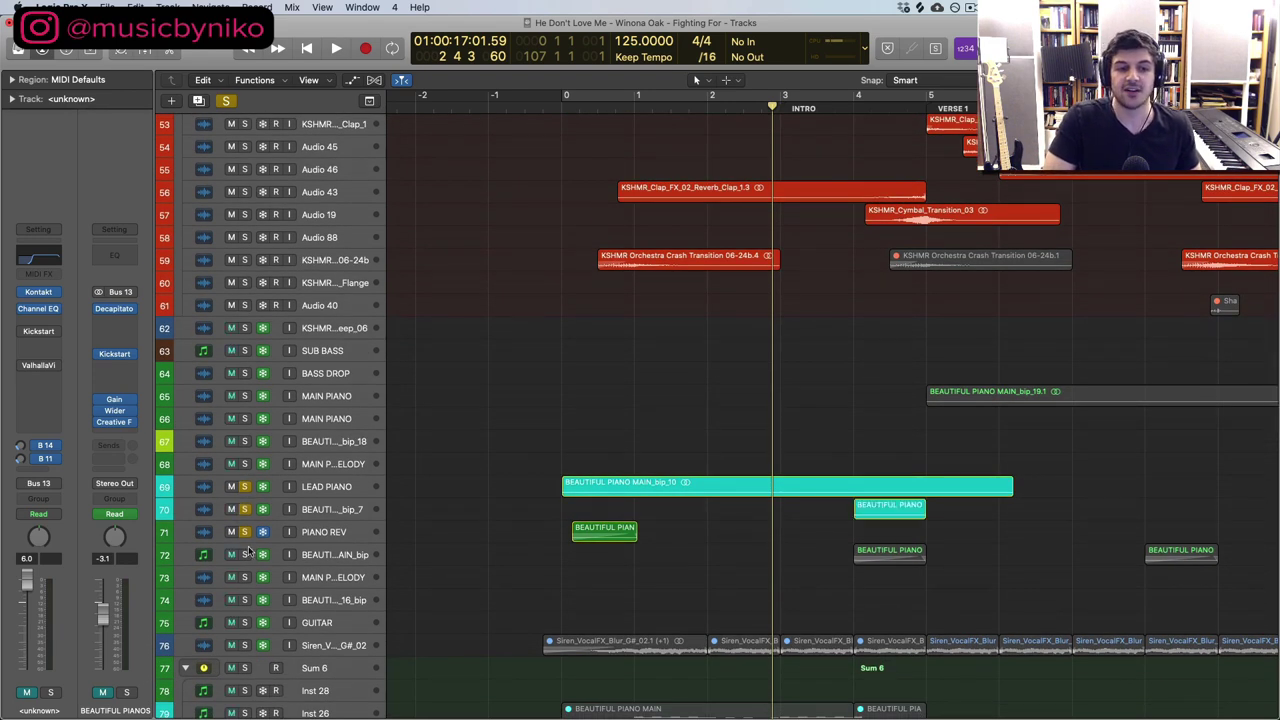
left_click(244, 554)
key("Return")
key("space")
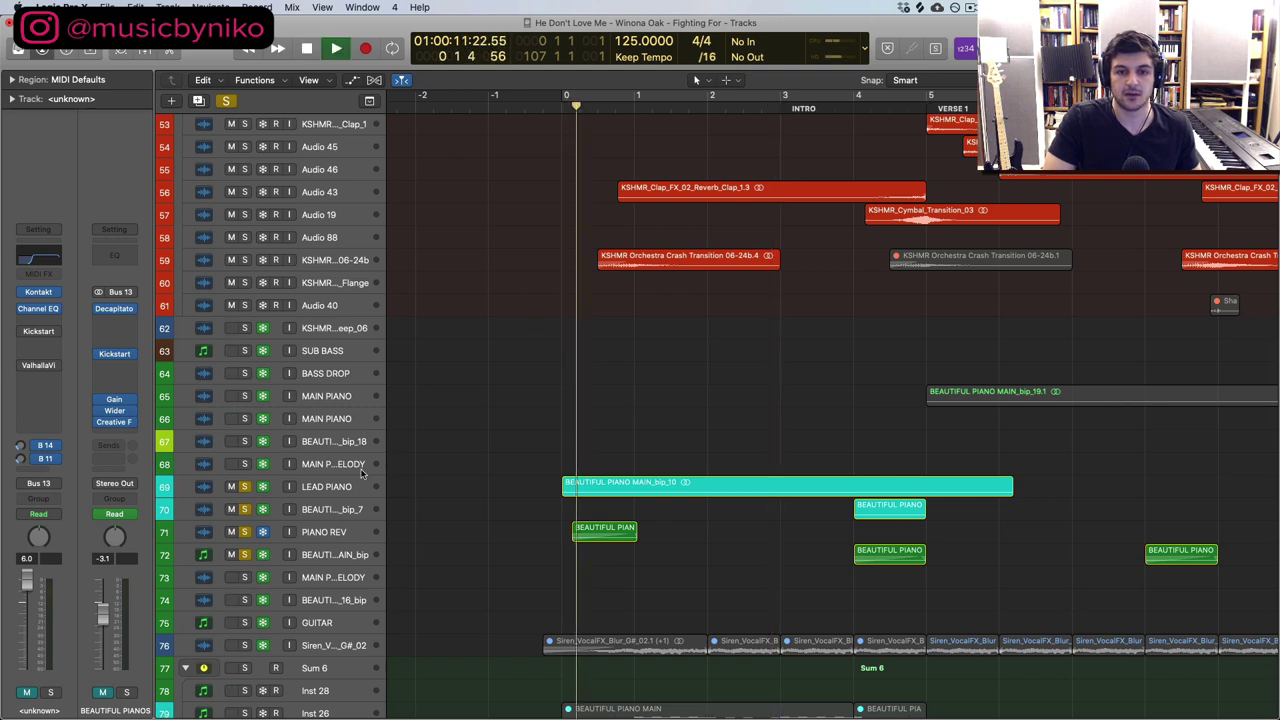
Step: Solo PIANO REV alone, play from the start, then add tracks 70 and 72 during playback
left_click(335, 533)
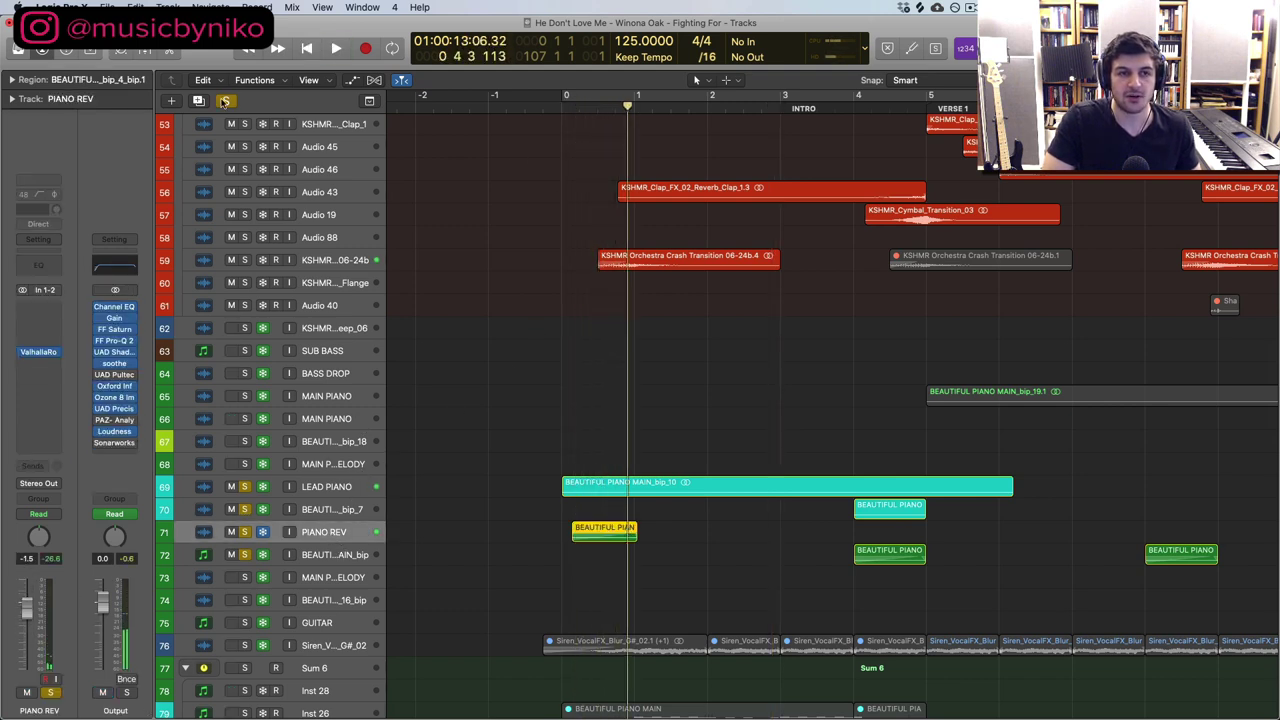
left_click(244, 532, "alt")
double_click(578, 113)
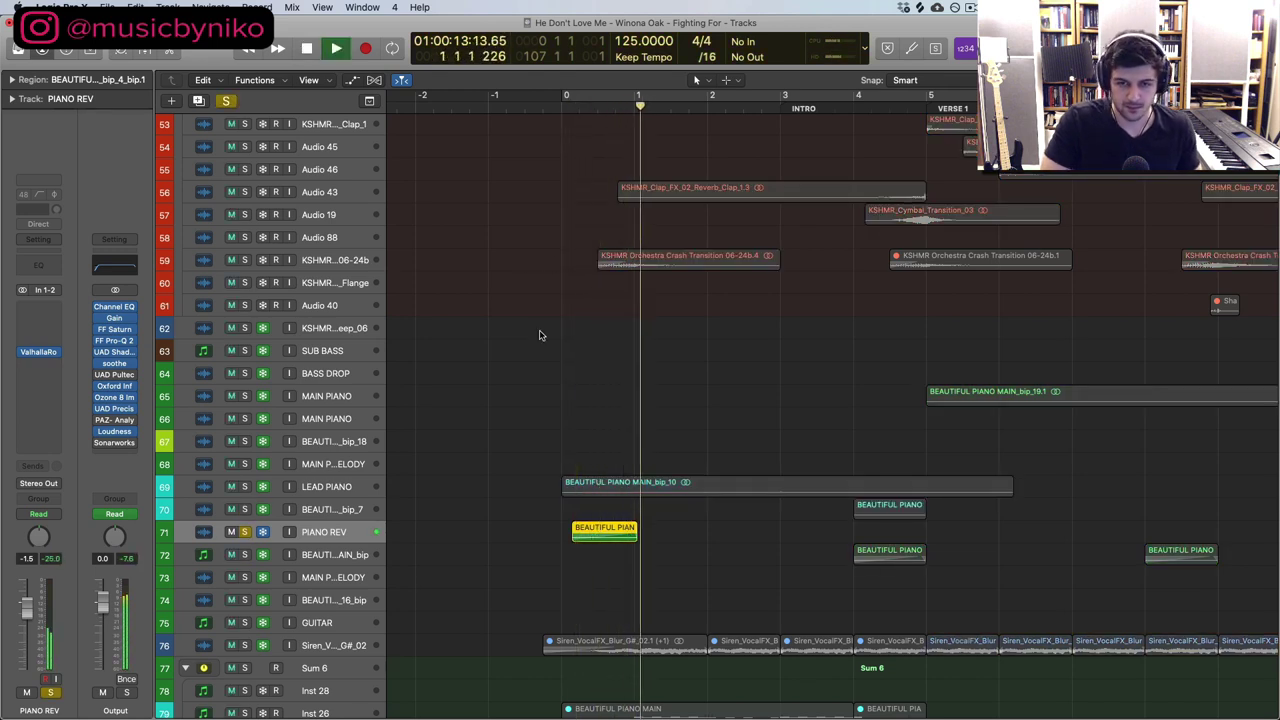
left_click(244, 509)
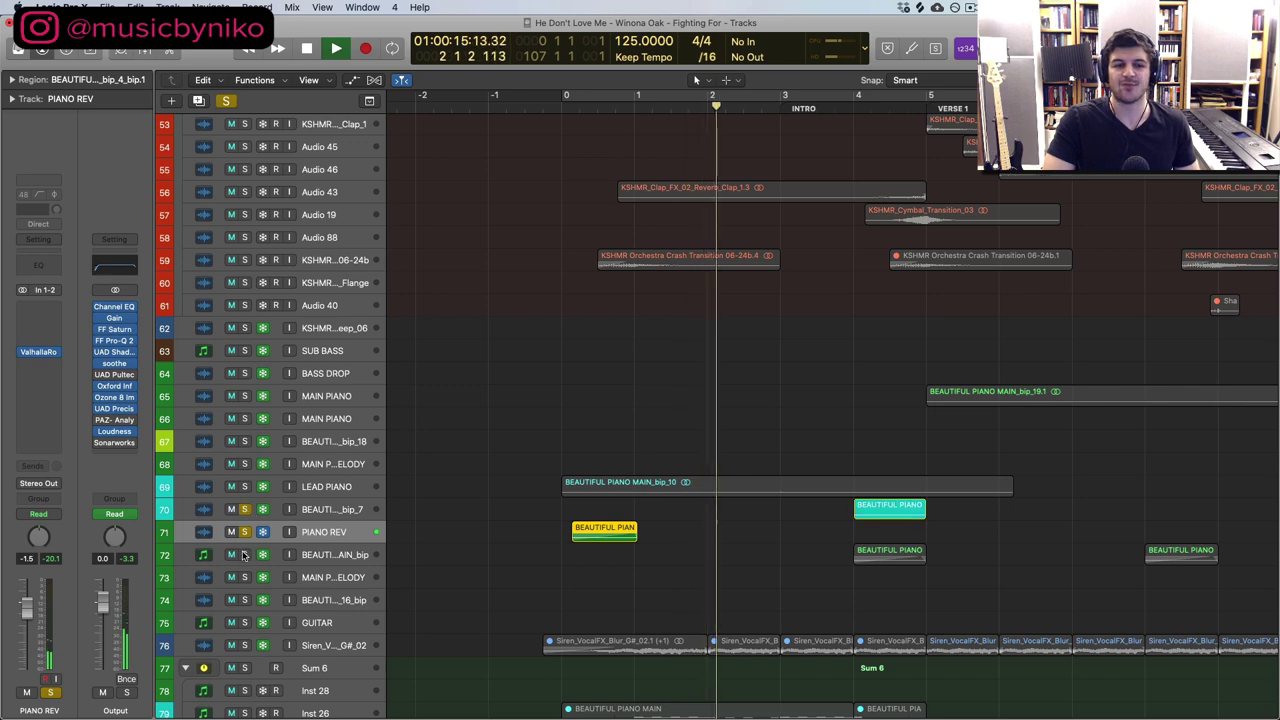
left_click(244, 554)
left_click(884, 97)
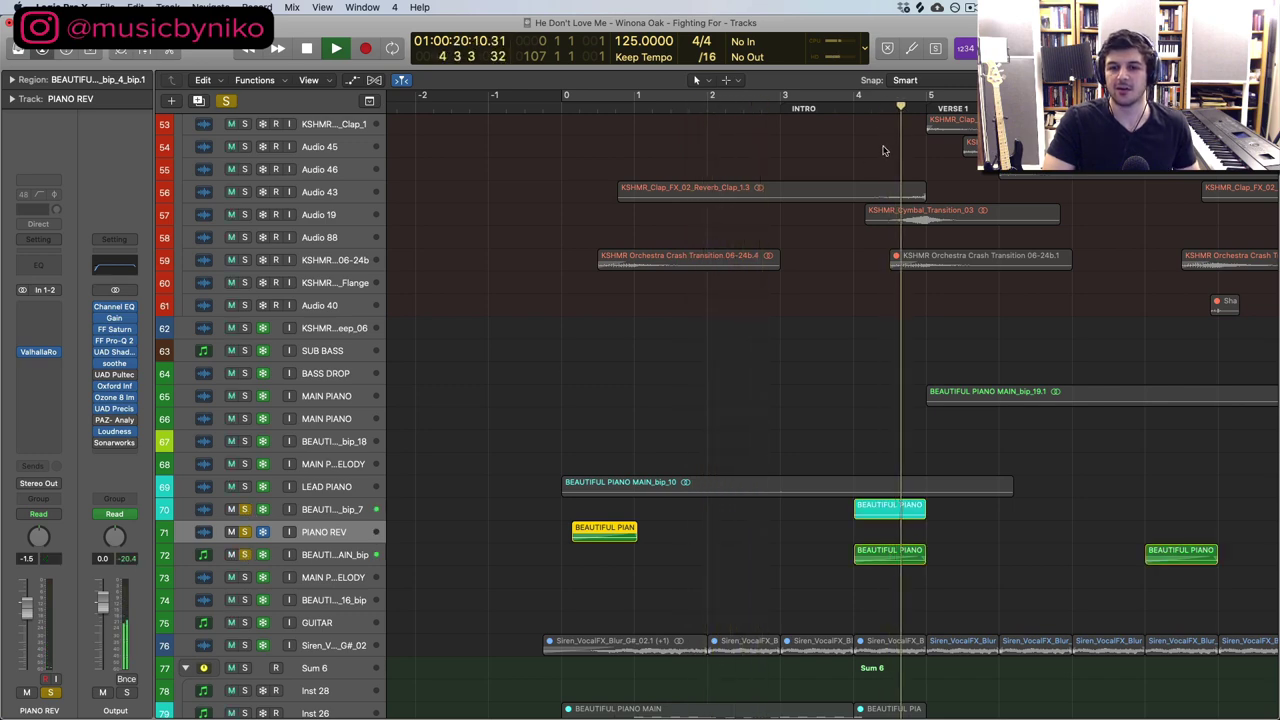
key("space")
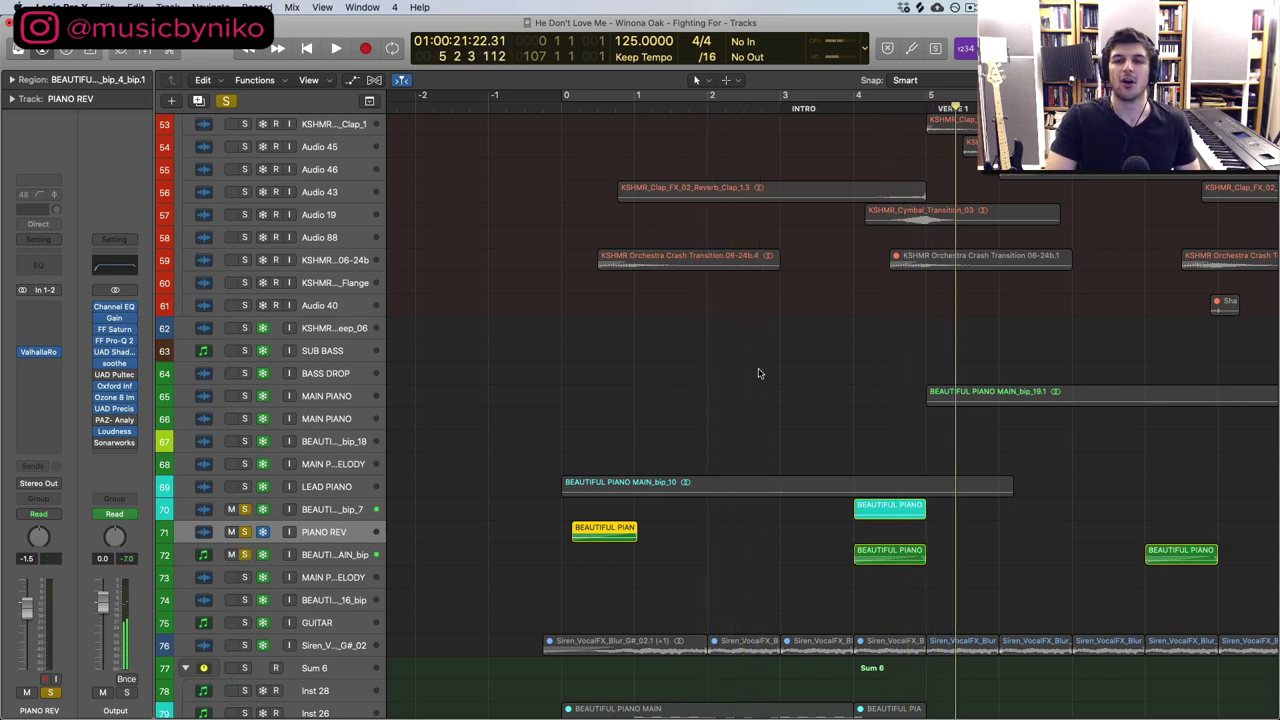
scroll(758, 369, "down", 5)
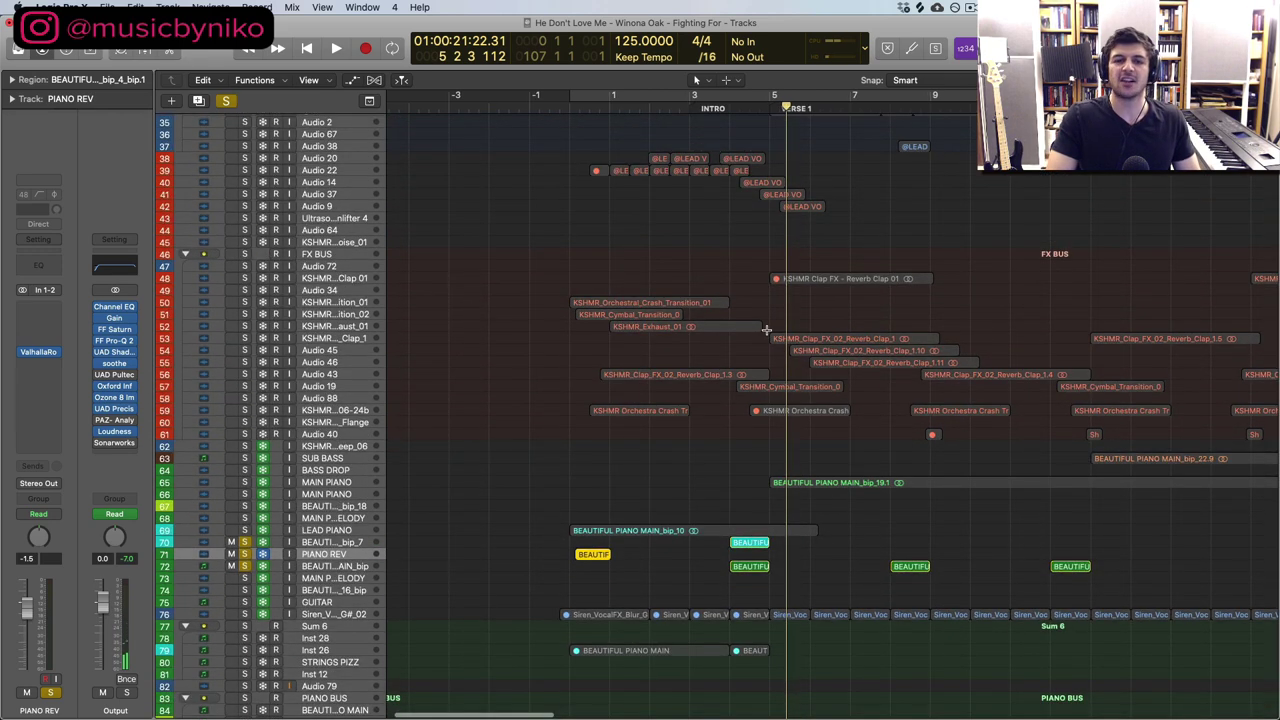
scroll(766, 330, "down", 3)
Step: Clear all solos, then select and solo the BASS Live track with taller track heights
left_click(226, 101)
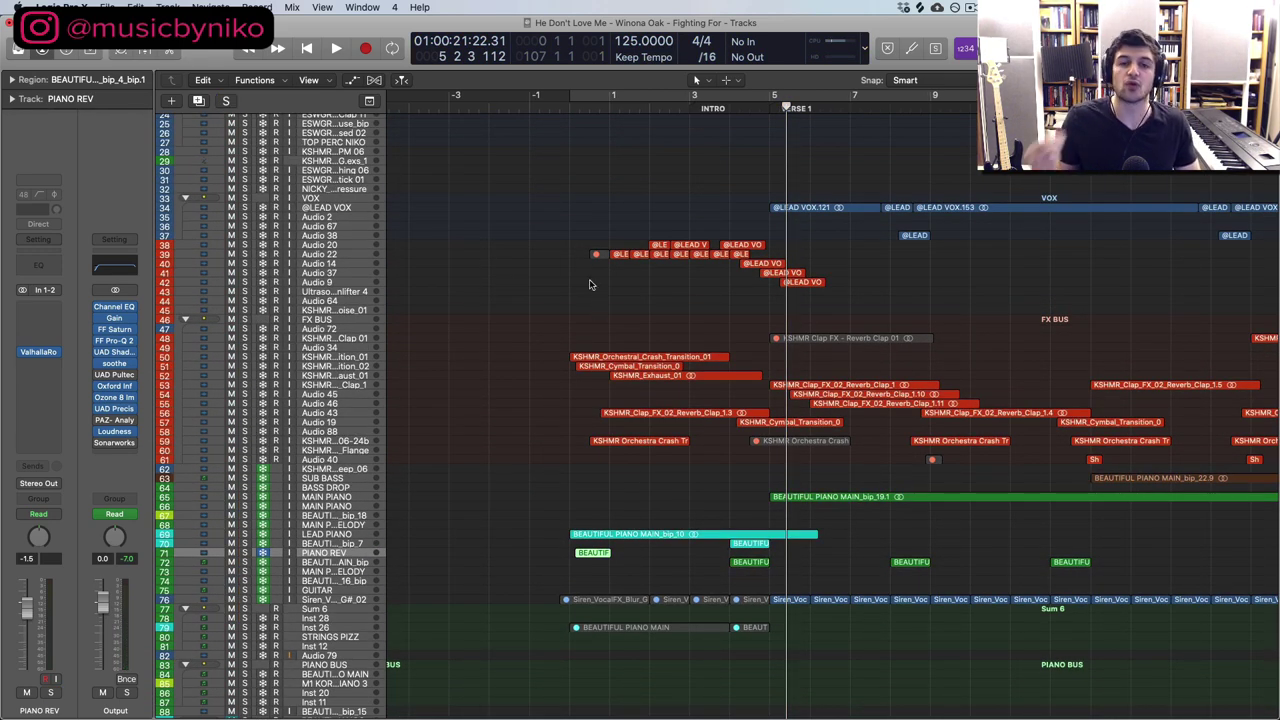
scroll(595, 286, "down", 12)
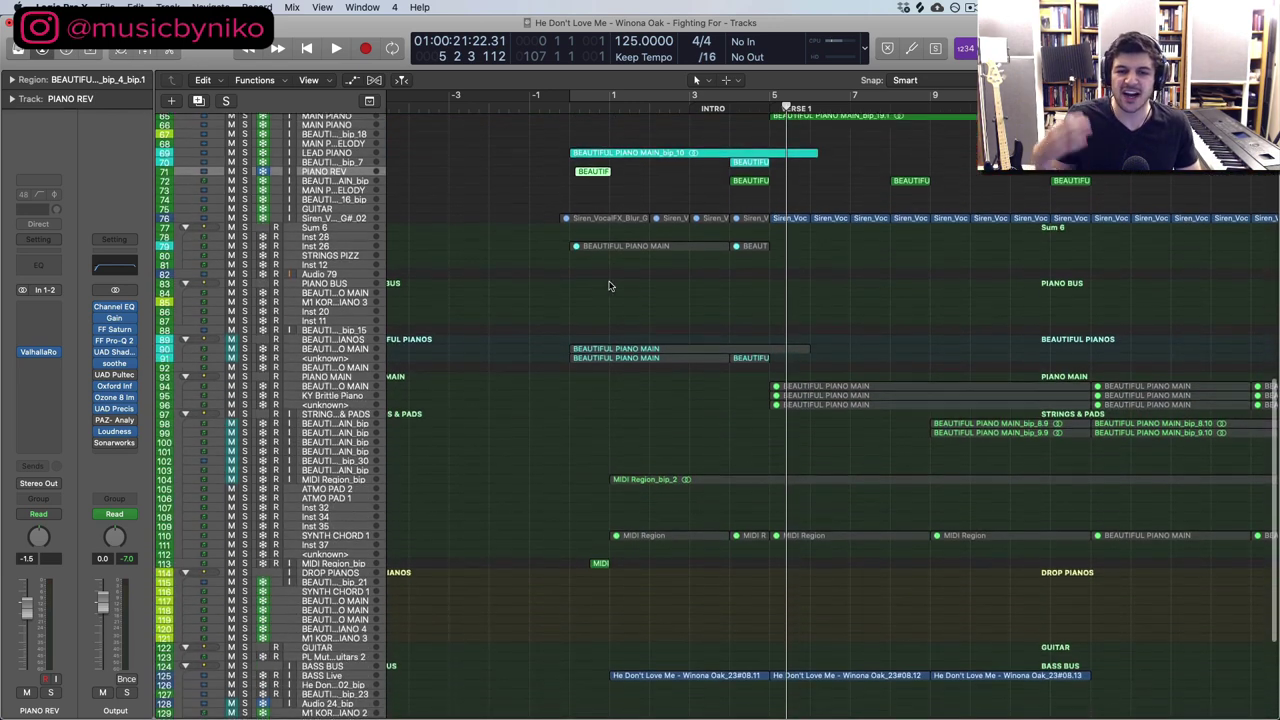
scroll(608, 286, "down", 6)
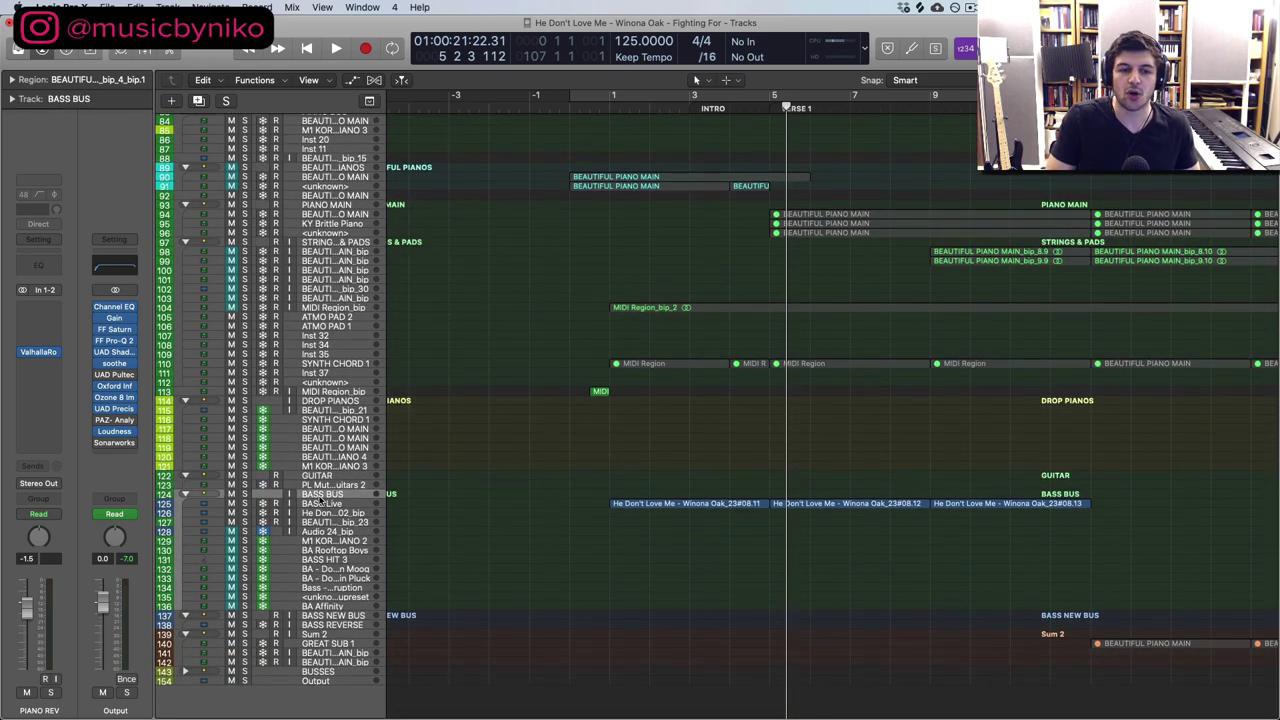
left_click(321, 496)
left_click(321, 504)
left_click(244, 504)
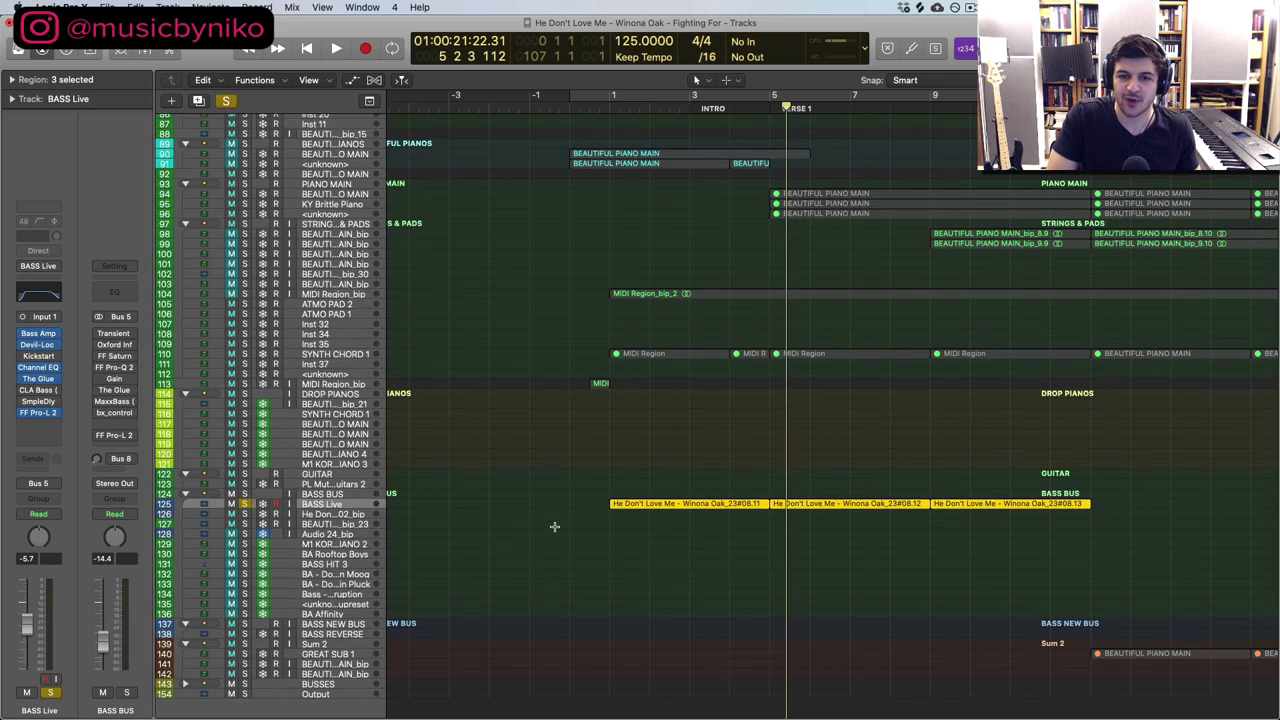
key("super+Down")
key("super+Down")
key("super+Down")
key("super+Down")
key("super+Down")
key("super+Down")
Step: Play the soloed bass guitar from bar 1
left_click(609, 110)
key("space")
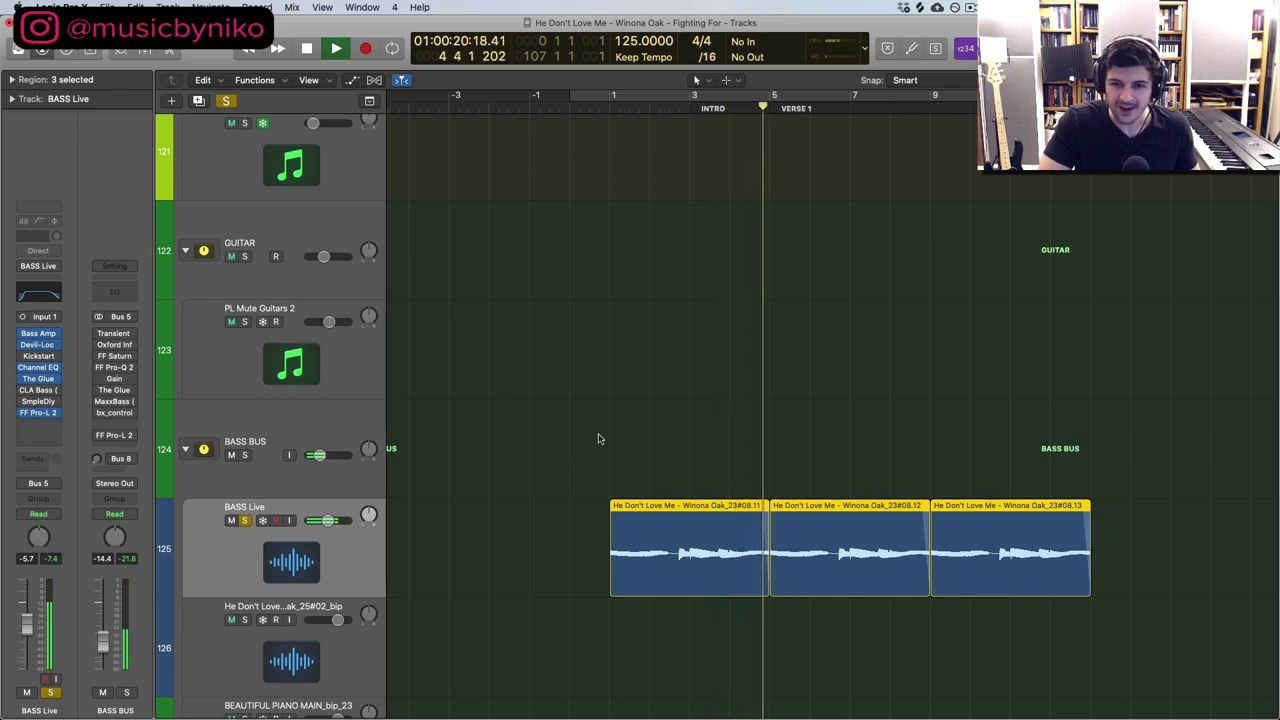
scroll(600, 440, "up", 10)
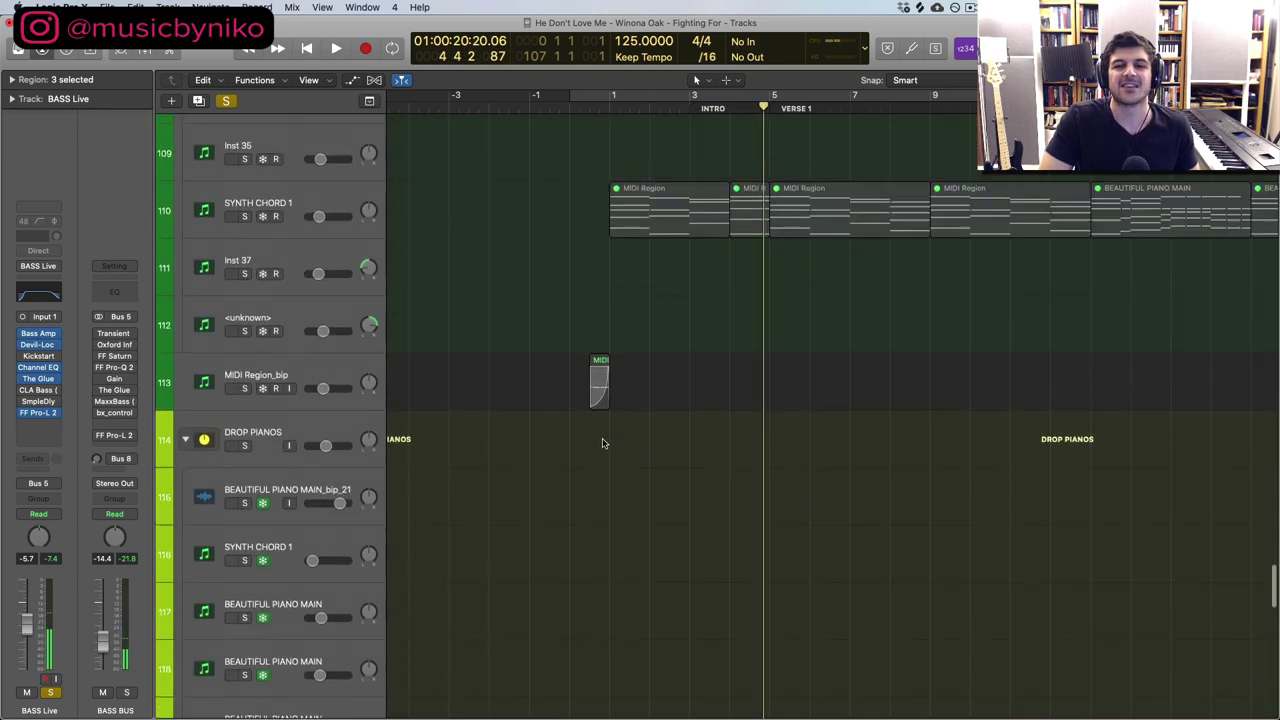
scroll(605, 455, "up", 20)
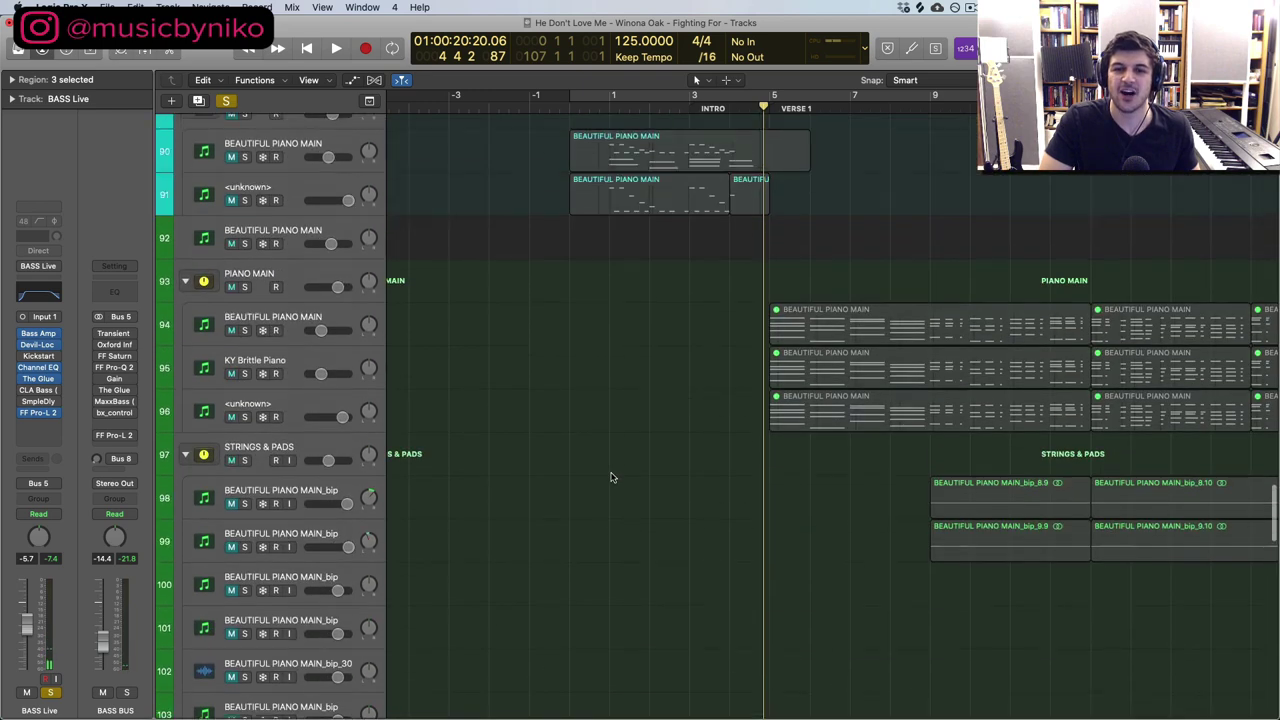
scroll(611, 477, "up", 20)
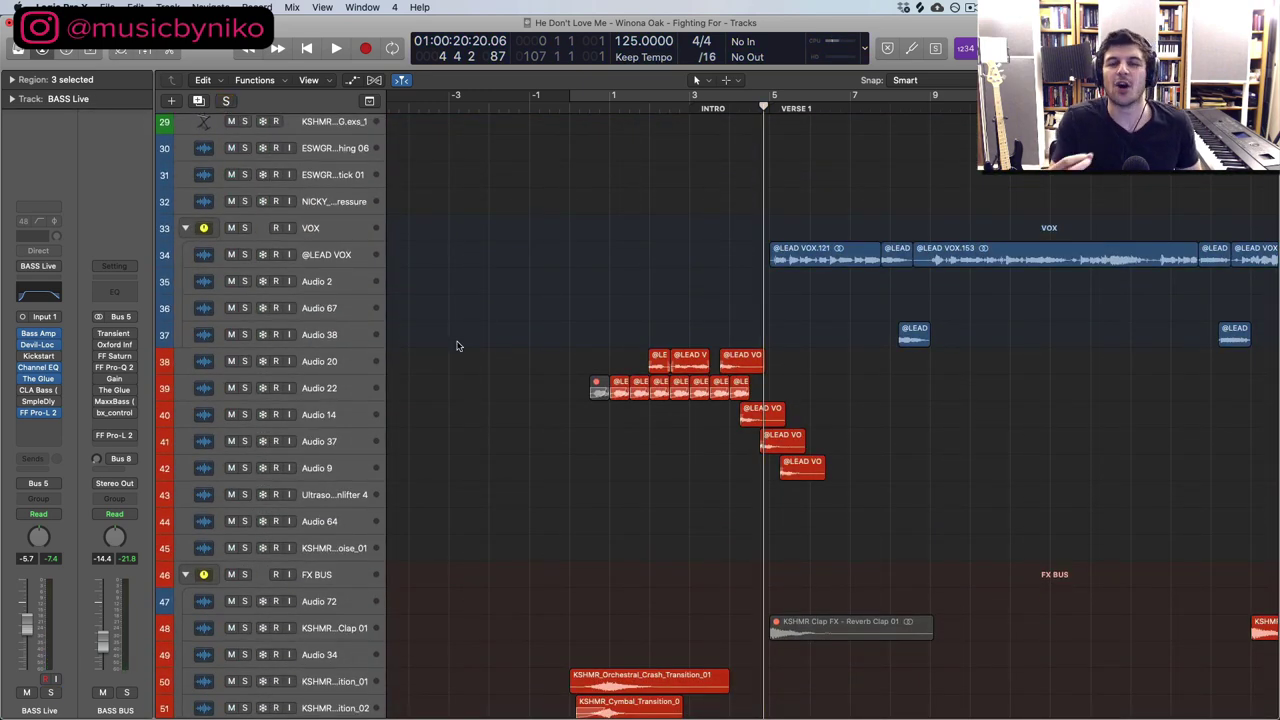
scroll(458, 346, "up", 5)
scroll(455, 345, "down", 15)
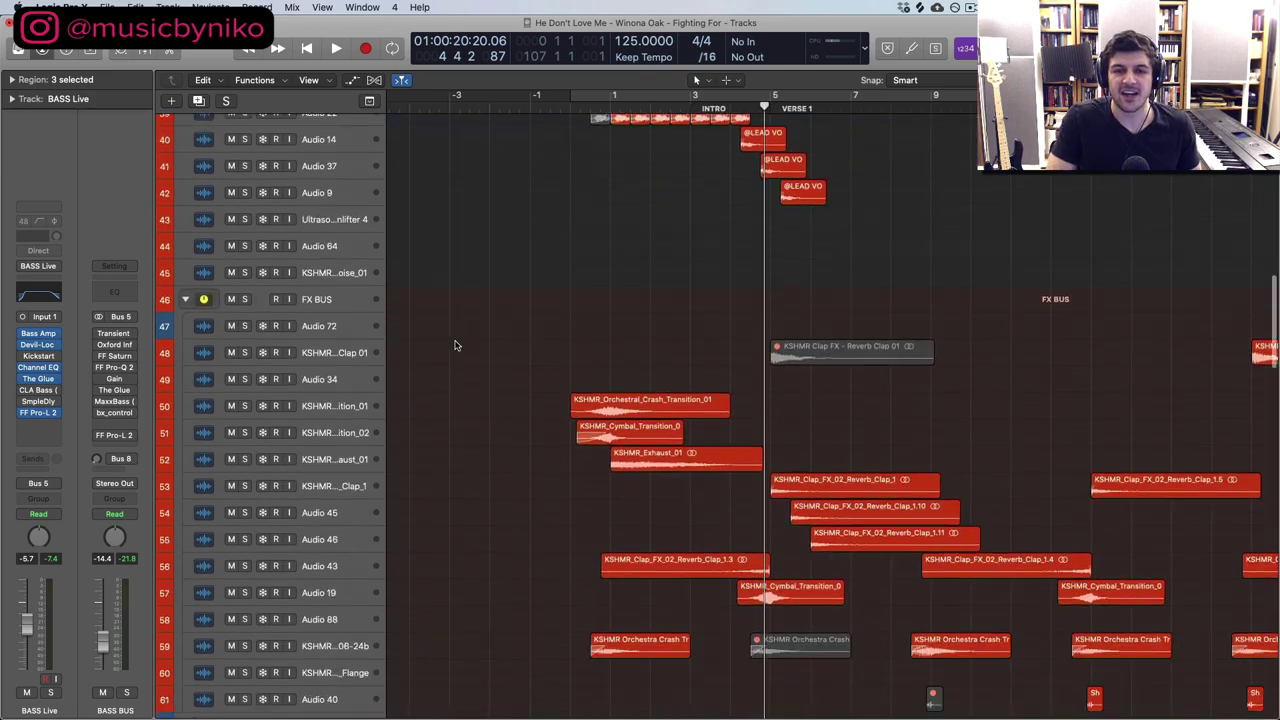
scroll(457, 343, "down", 5)
scroll(563, 345, "up", 20)
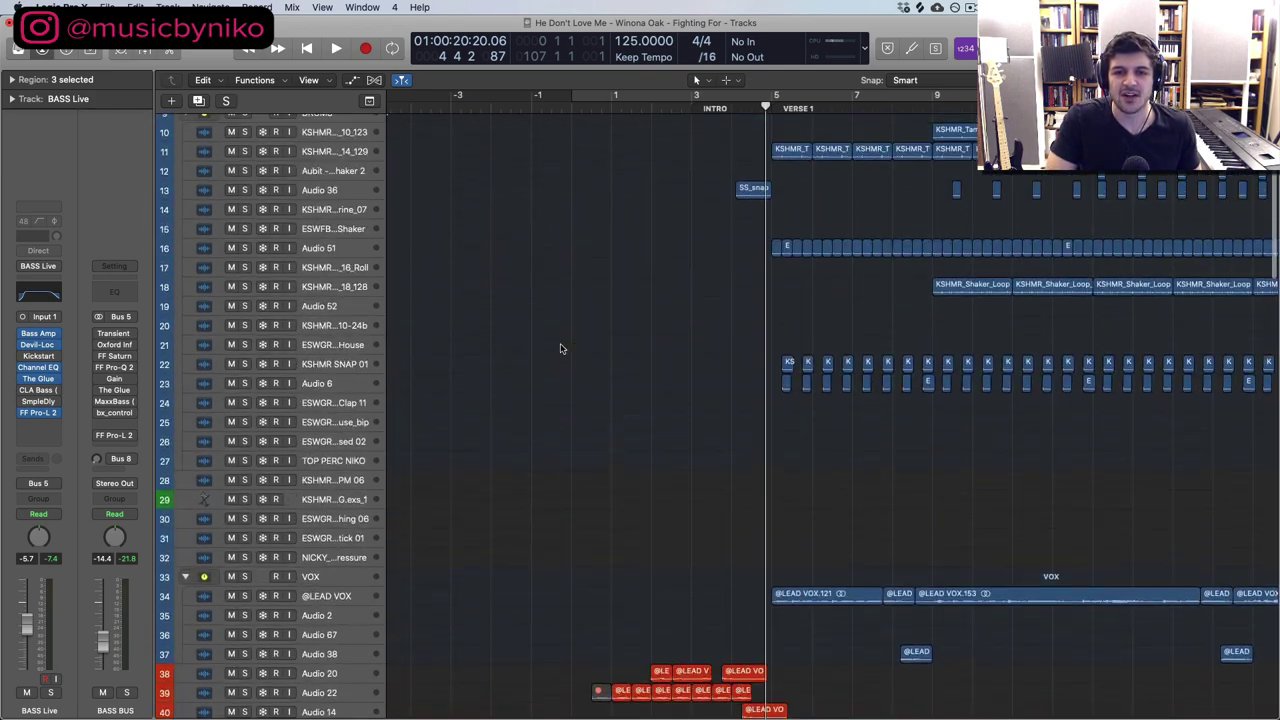
scroll(561, 348, "down", 20)
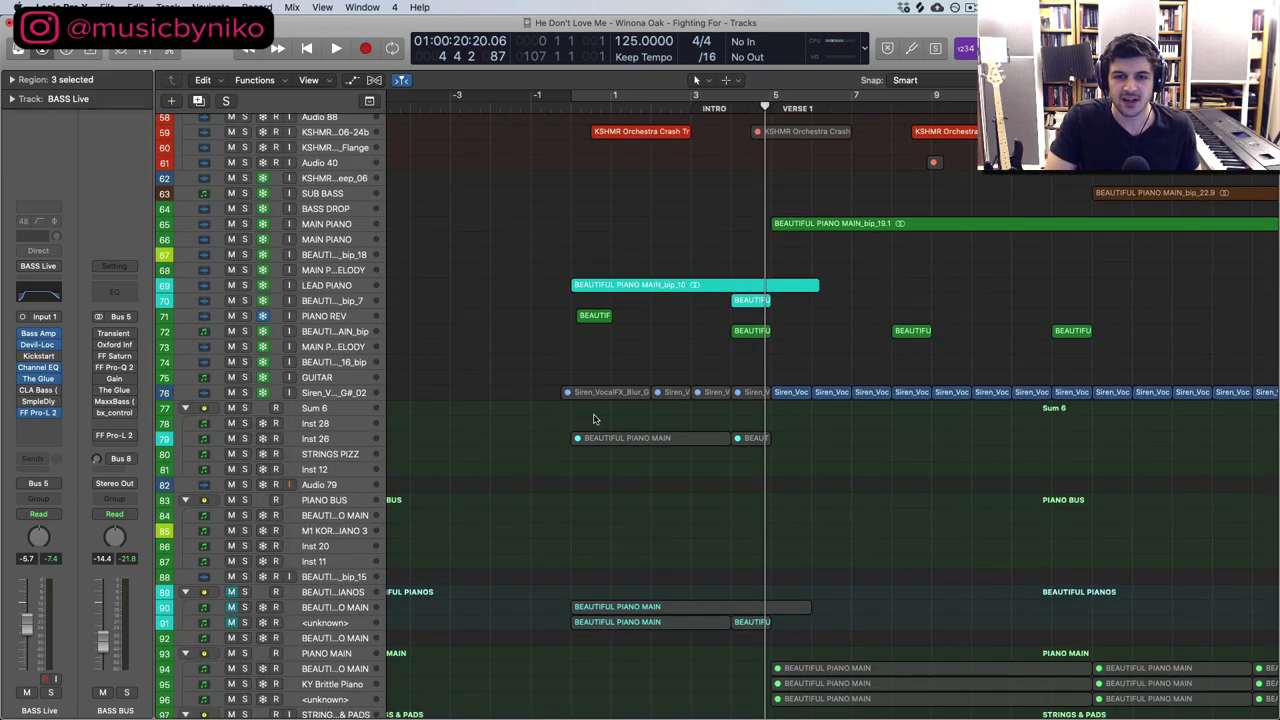
Step: Select the Siren_VocalFX intro regions and unfreeze the track
left_click_drag(593, 418, 766, 371)
key("super+j")
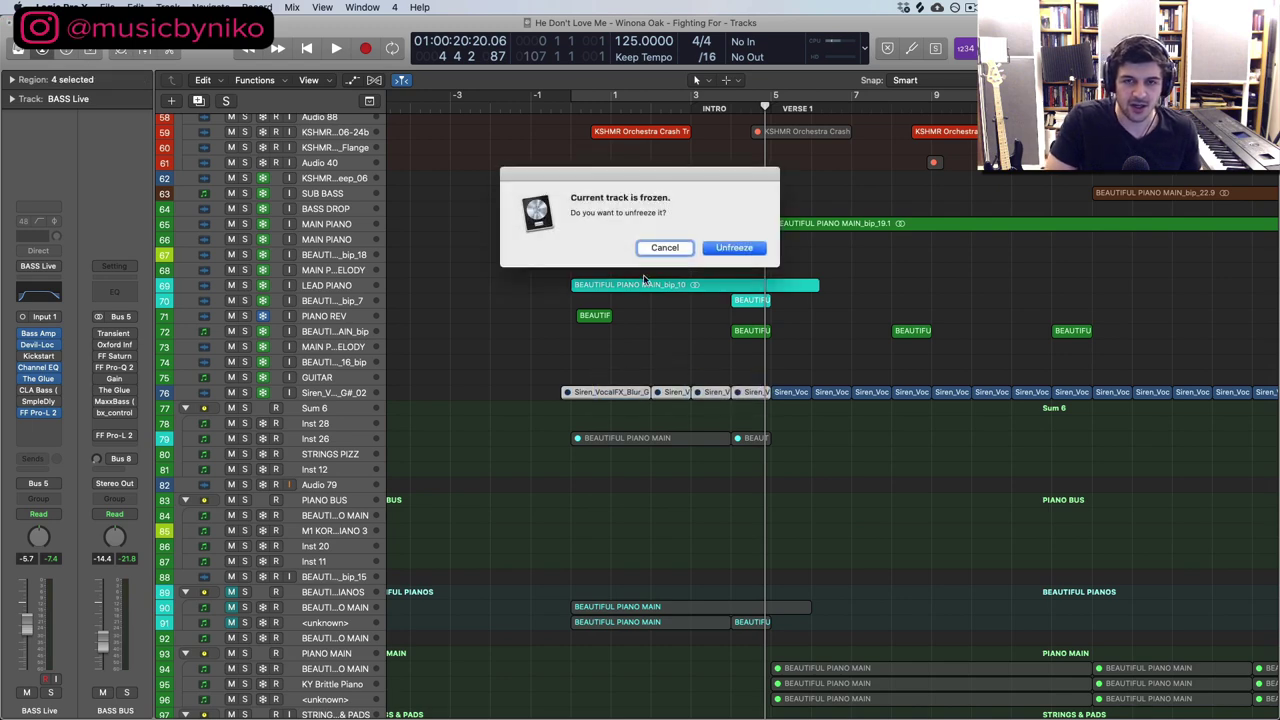
left_click(724, 252)
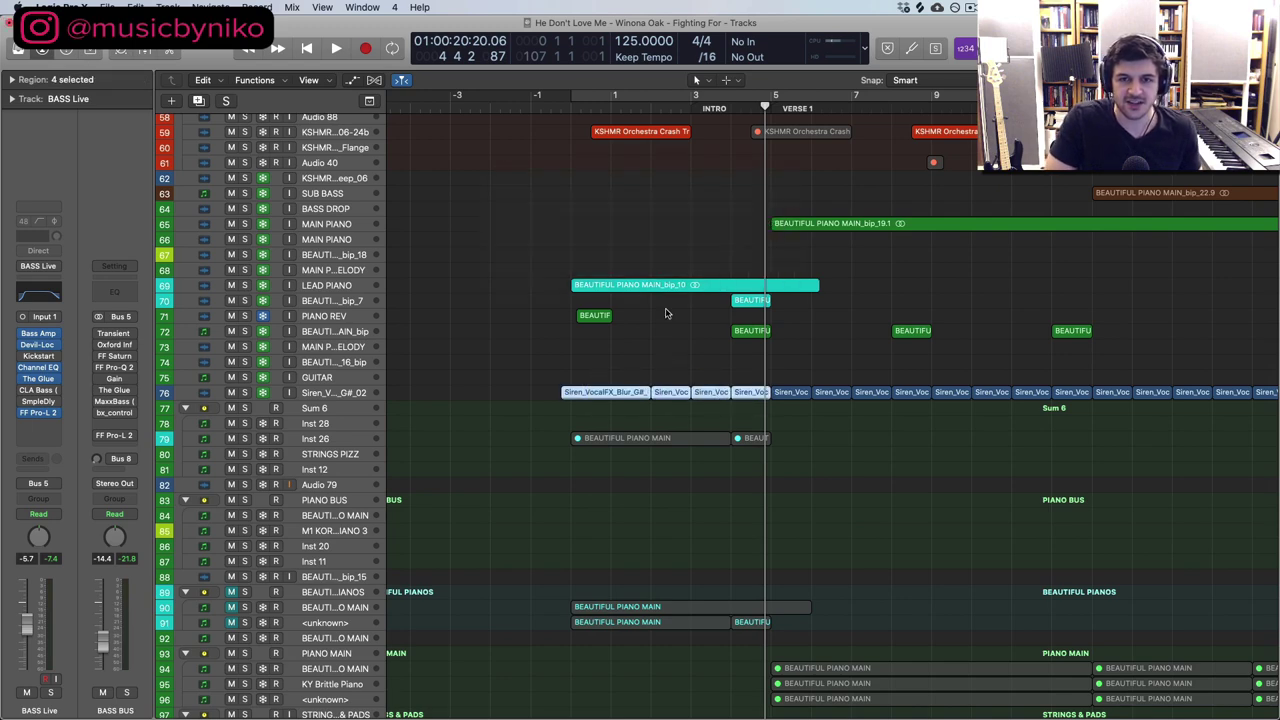
Step: Play the intro from bar 1 and shrink the track heights to fit more tracks
left_click(578, 104)
scroll(588, 422, "up", 5)
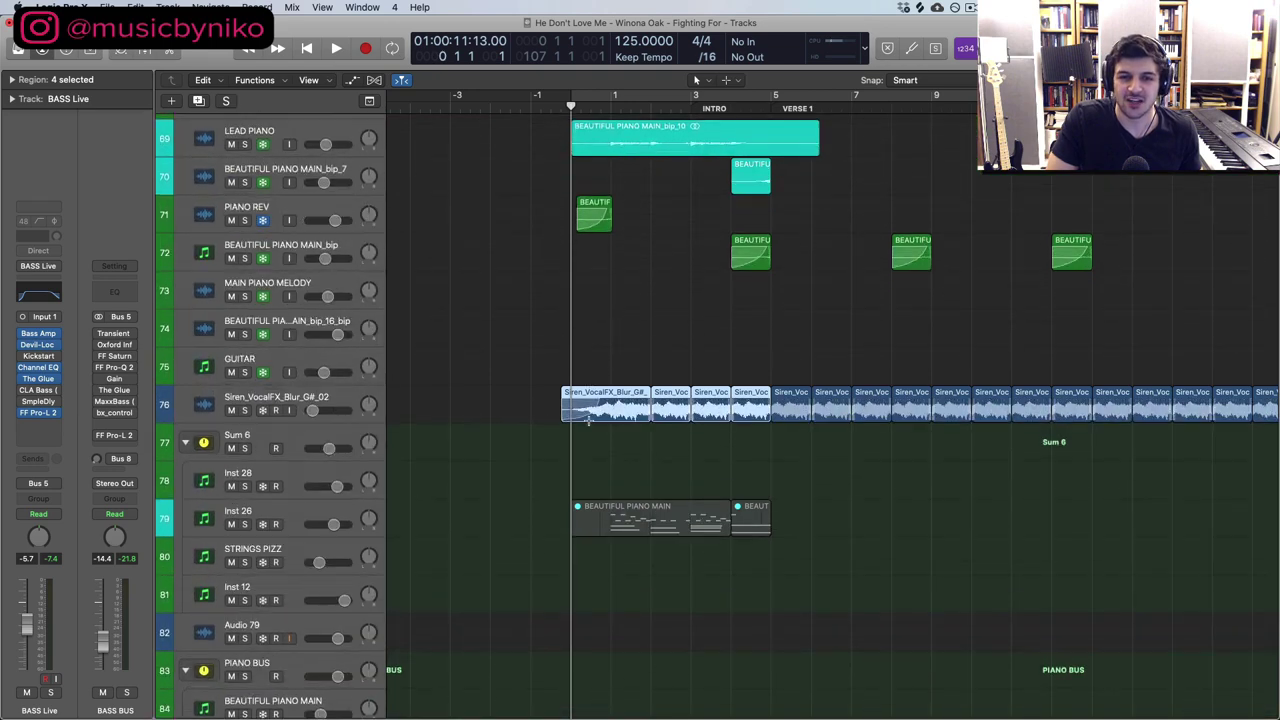
scroll(600, 436, "up", 2)
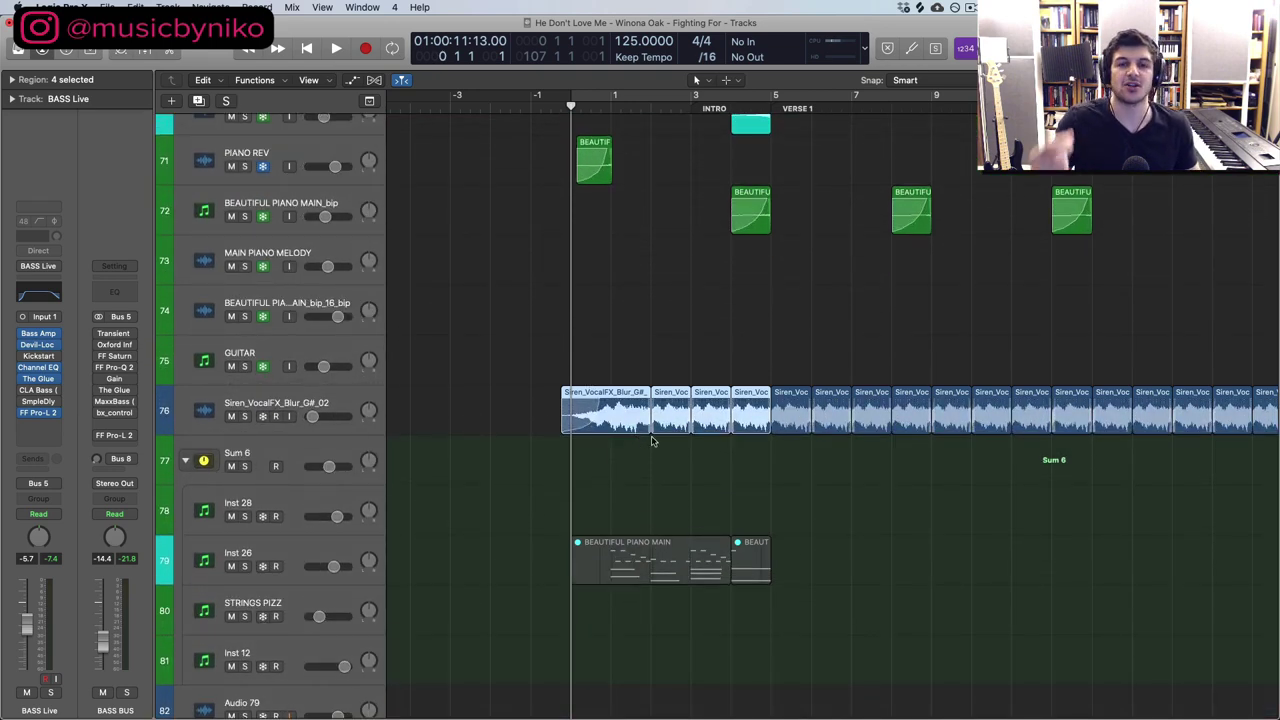
scroll(649, 400, "up", 6)
scroll(649, 400, "down", 2)
key("space")
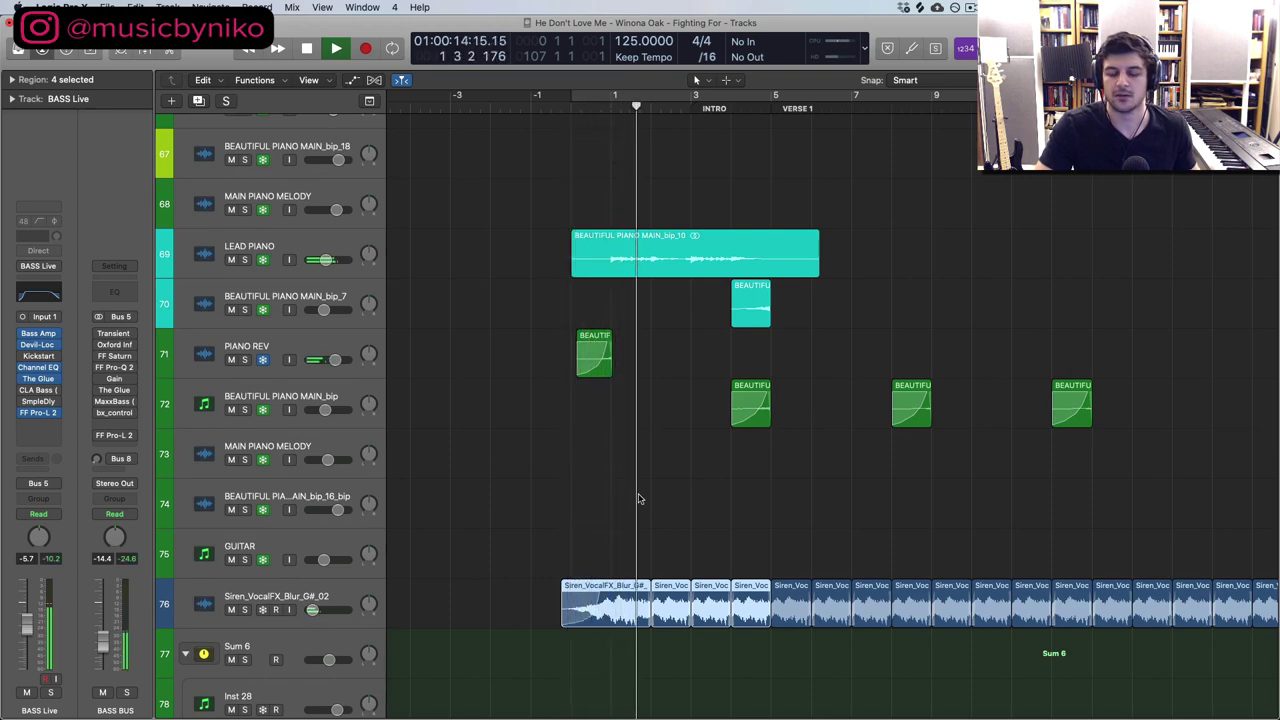
scroll(638, 498, "up", 2)
scroll(638, 498, "up", 15)
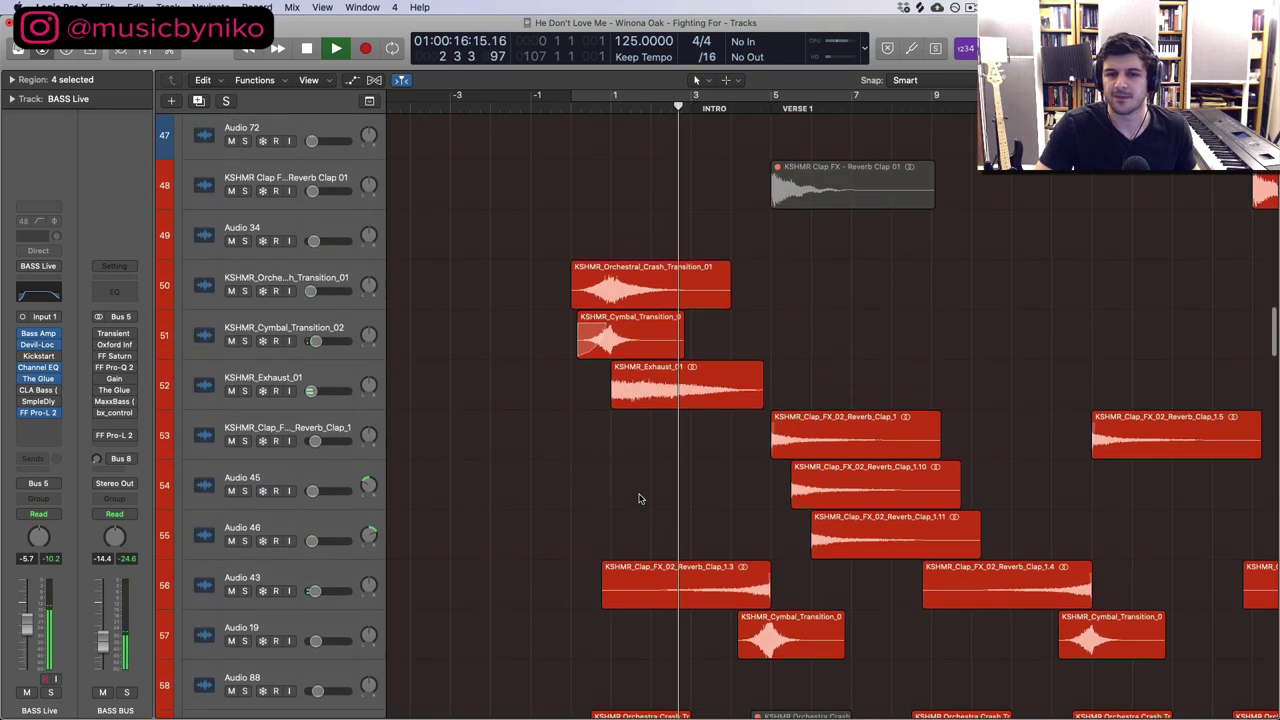
scroll(640, 498, "up", 12)
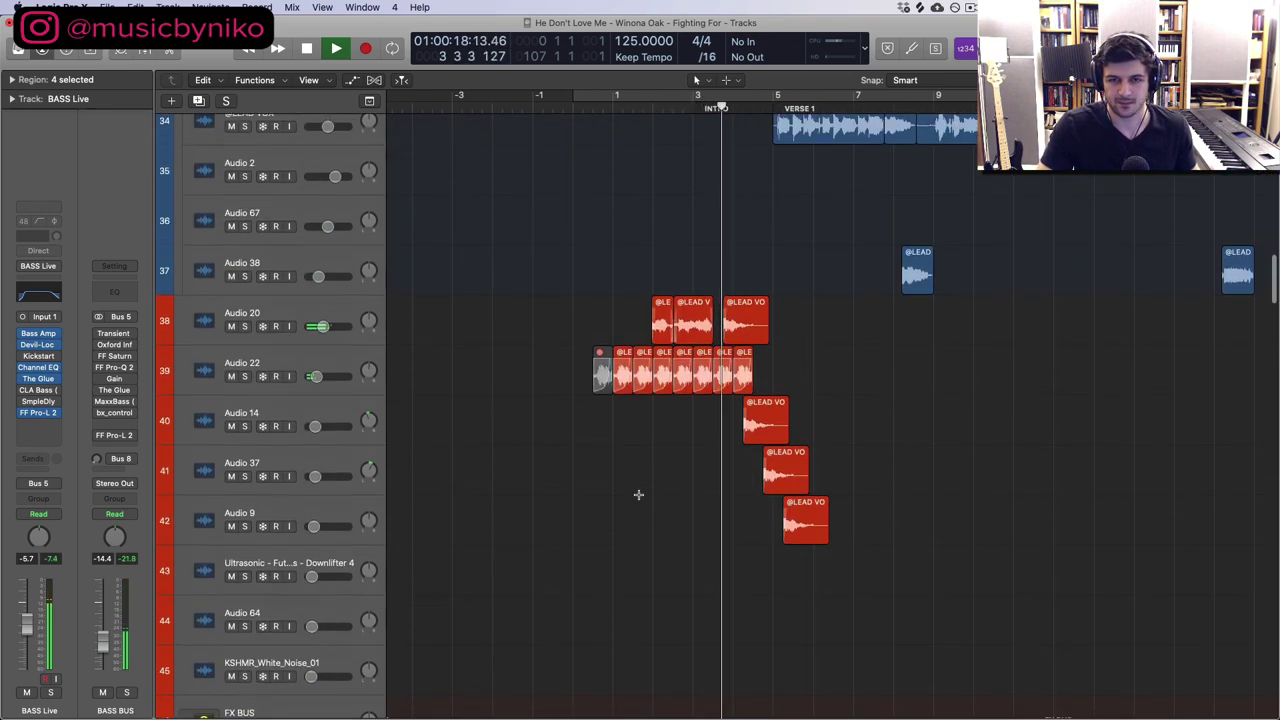
key("super+Up")
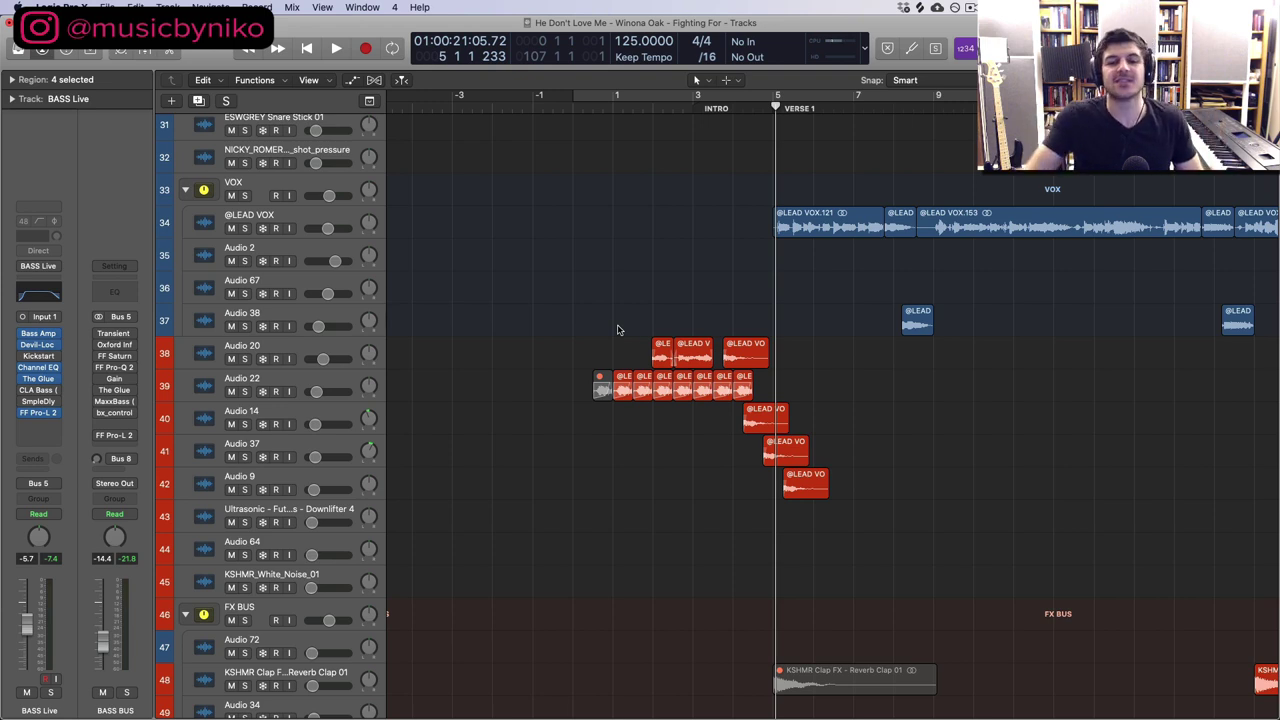
Step: Solo vocal chop tracks Audio 14, Audio 9 and Audio 20 and play the chops
left_click(245, 424)
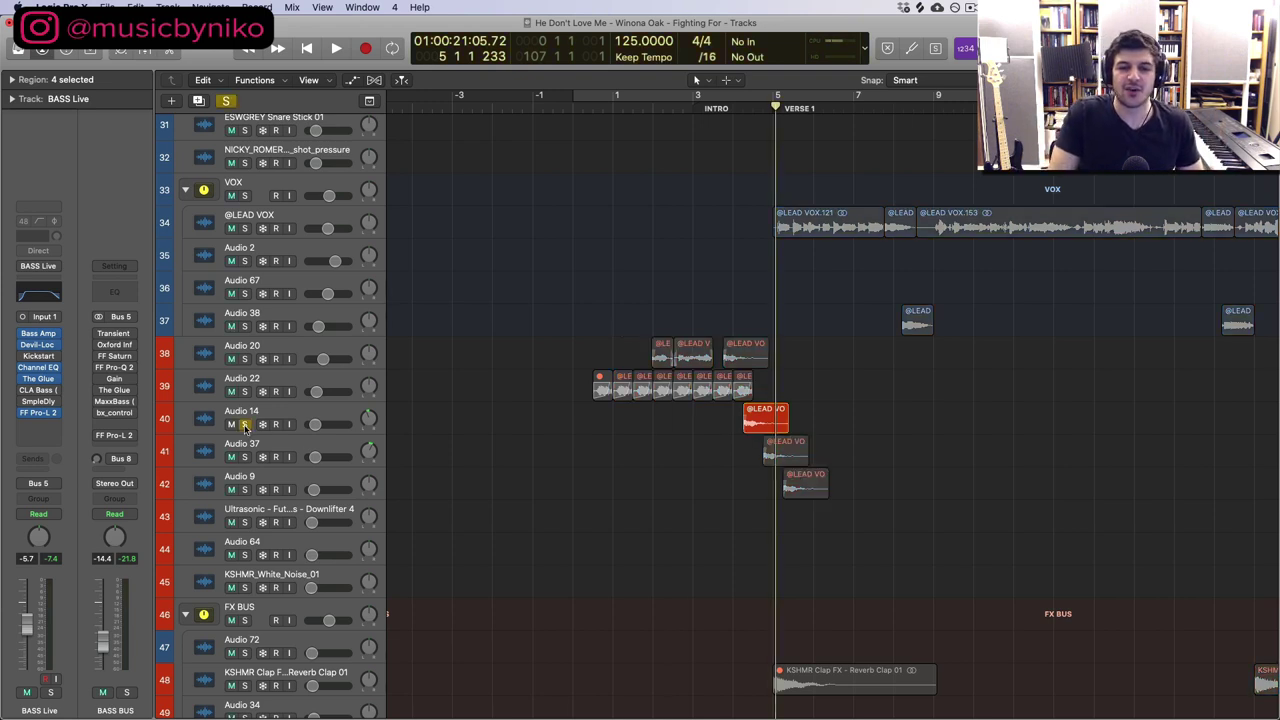
left_click(245, 490)
key("z")
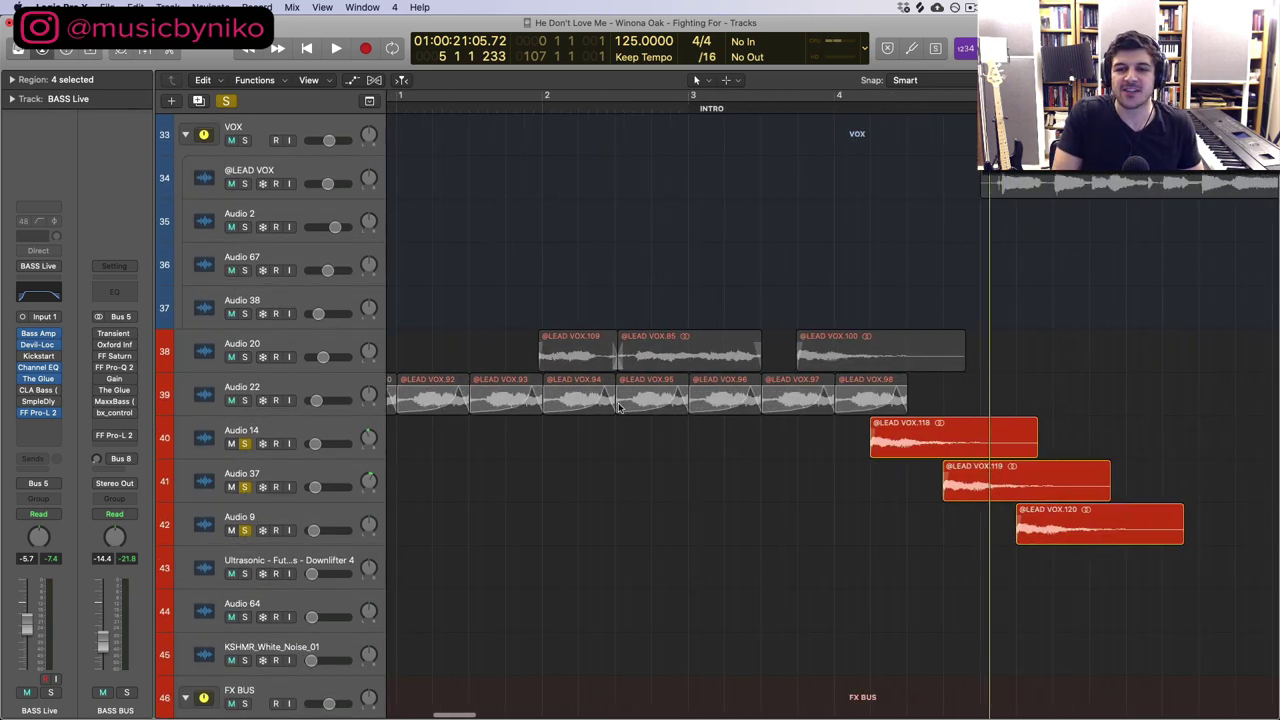
left_click(244, 357)
left_click(805, 104)
key("space")
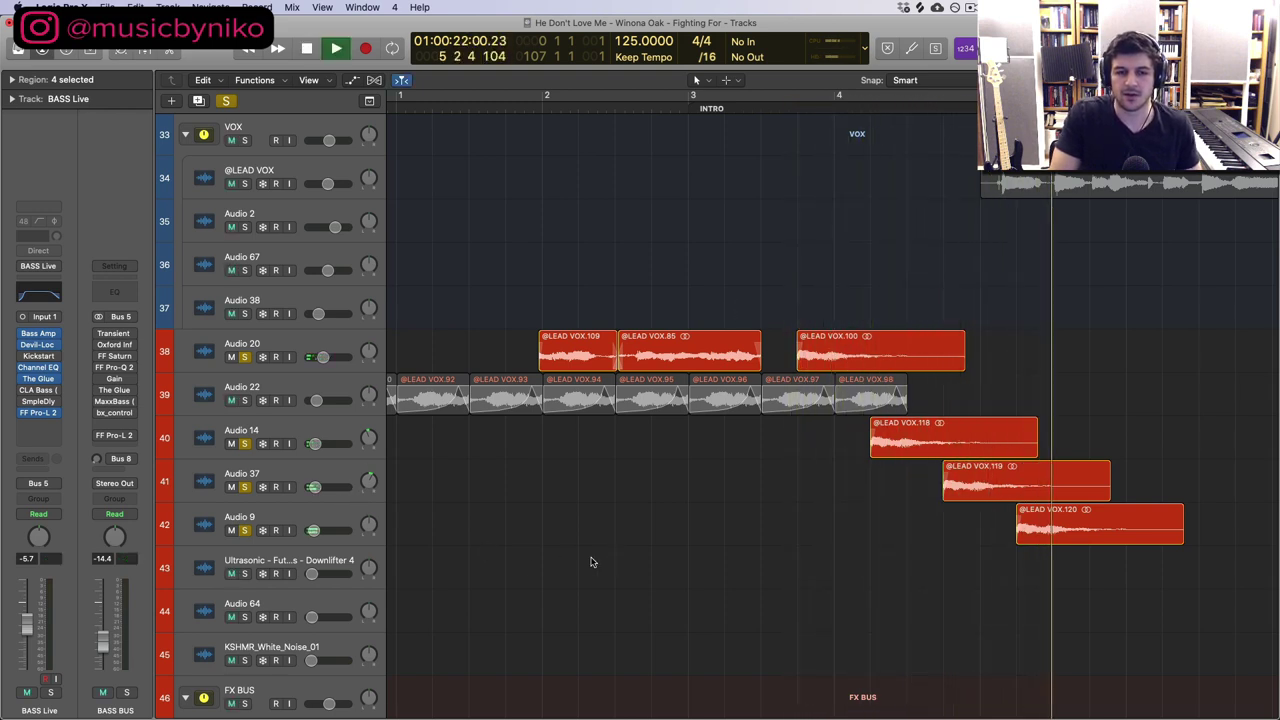
key("space")
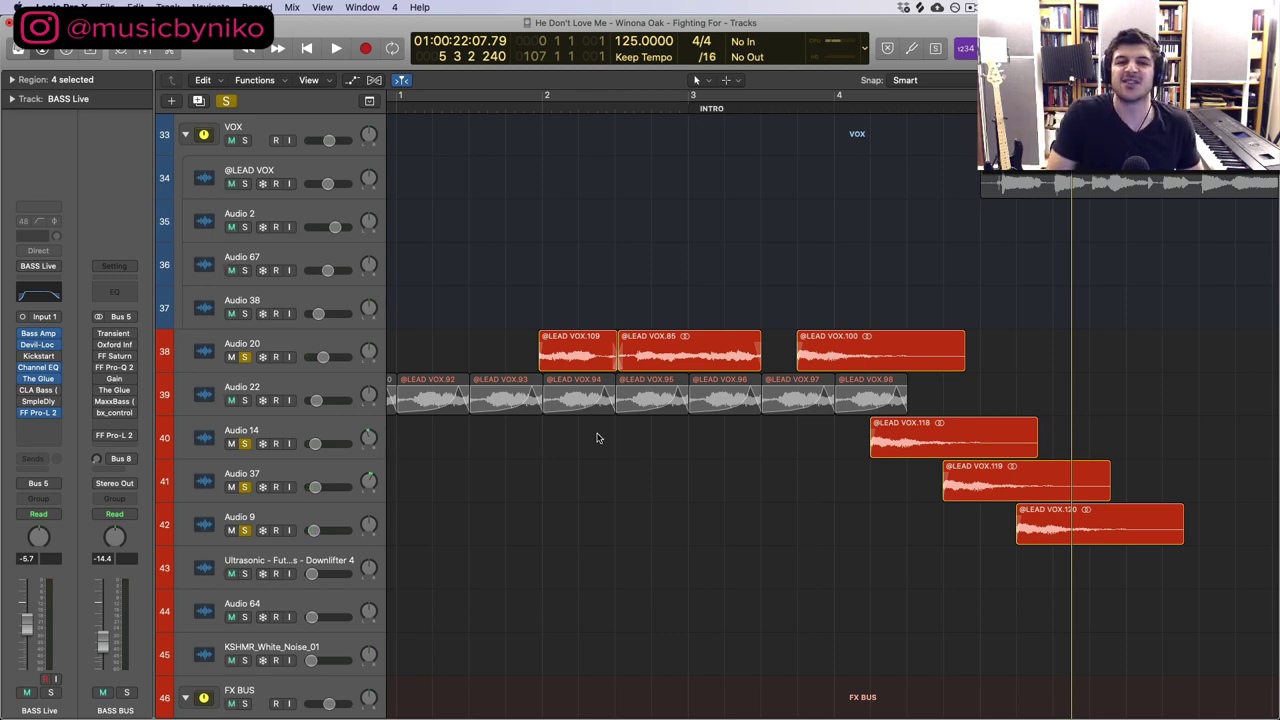
Step: Shrink the track heights and zoom the timeline out to show more of the arrangement
key("super+Up")
key("super+Up")
key("super+Up")
key("super+Up")
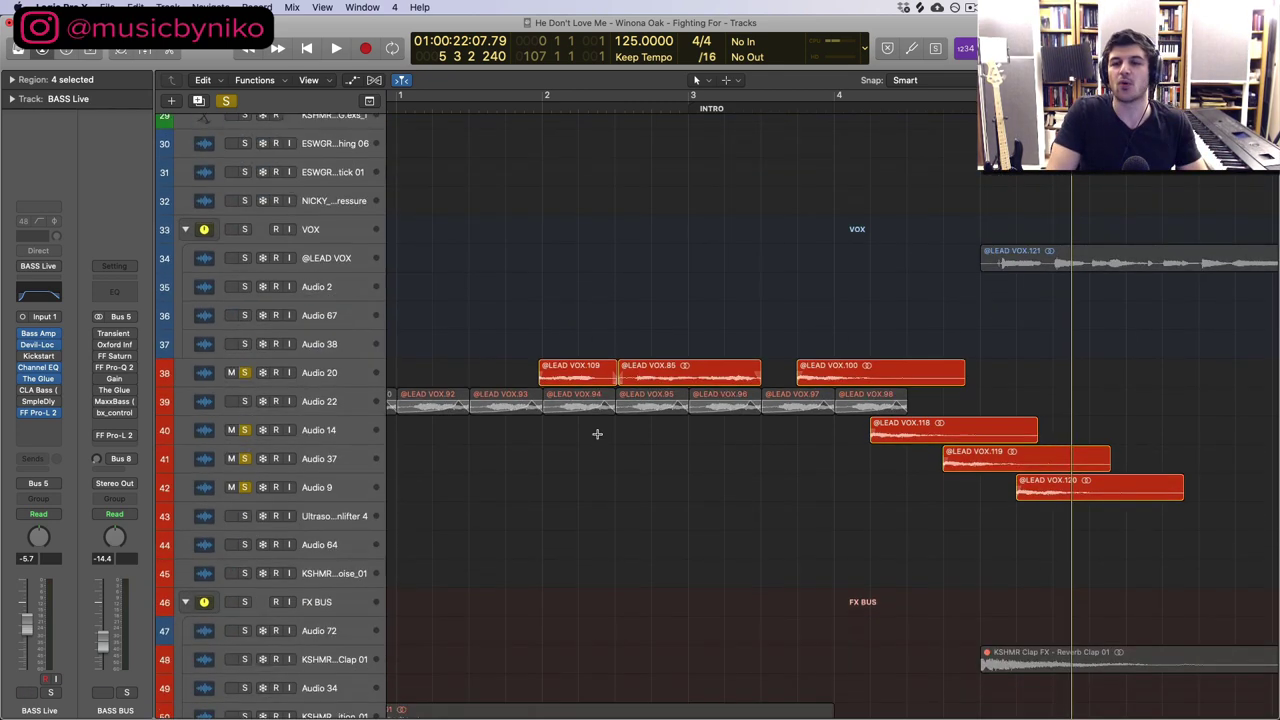
key("super+Up")
key("super+Up")
key("super+Up")
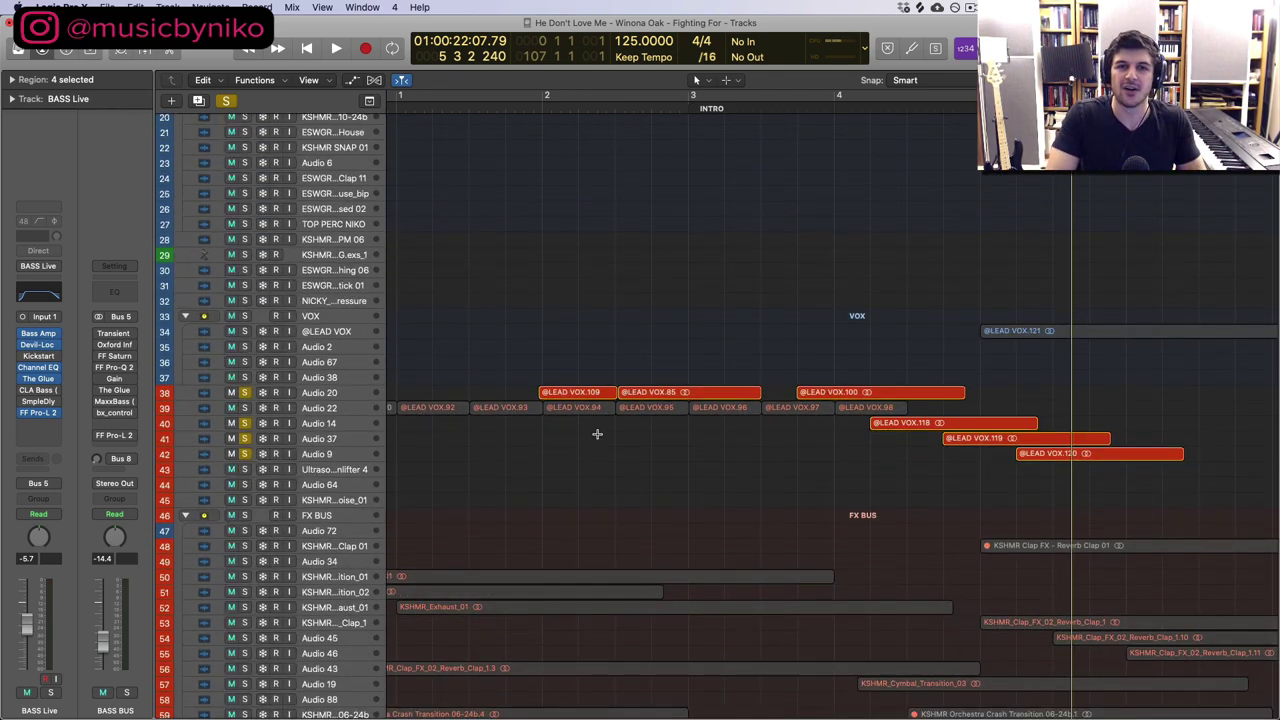
key("super+Left")
key("super+Left")
key("super+Left")
key("super+Up")
key("super+Up")
key("super+Up")
key("super+Left")
key("super+Left")
scroll(600, 480, "down", 5)
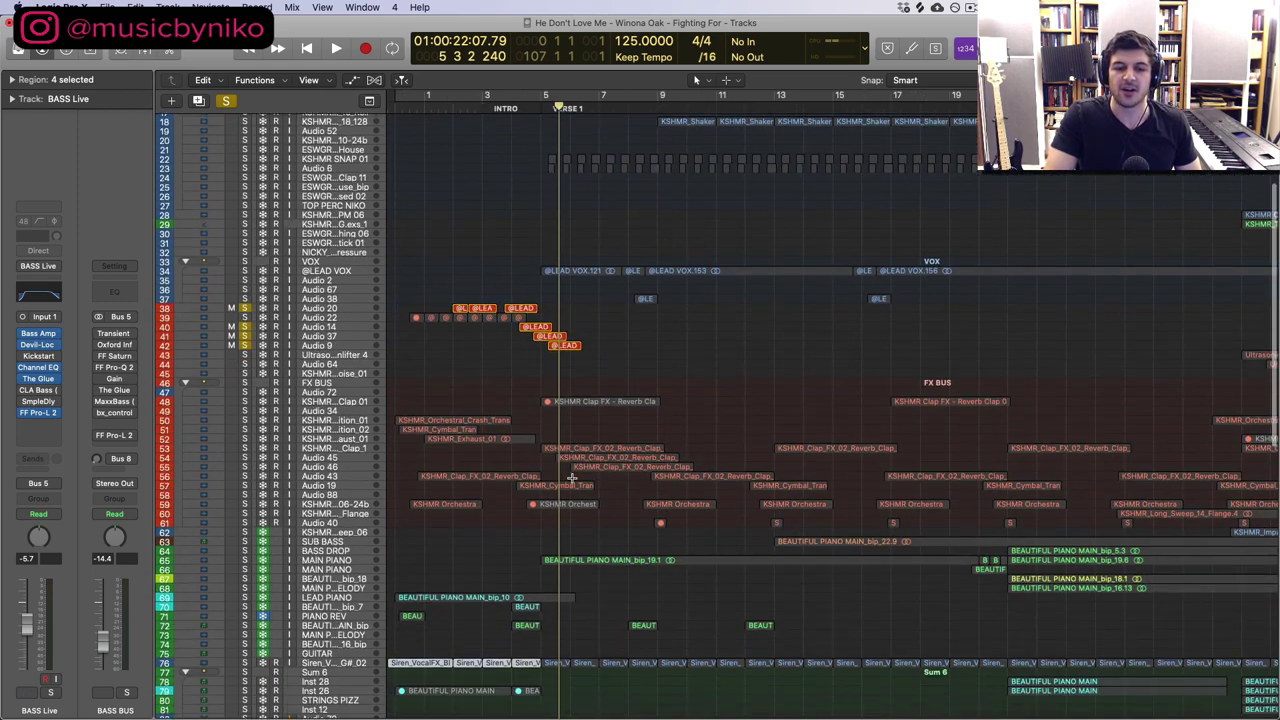